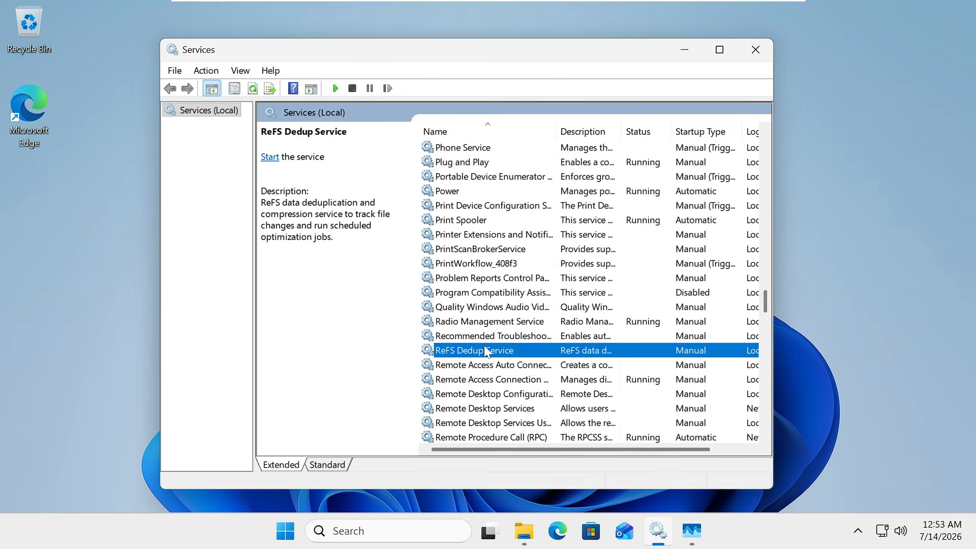
Locate the Device Management Wireless Application Protocol (WAP) Push message Routing Service and open its properties.
type("dev")
double_click(493, 265)
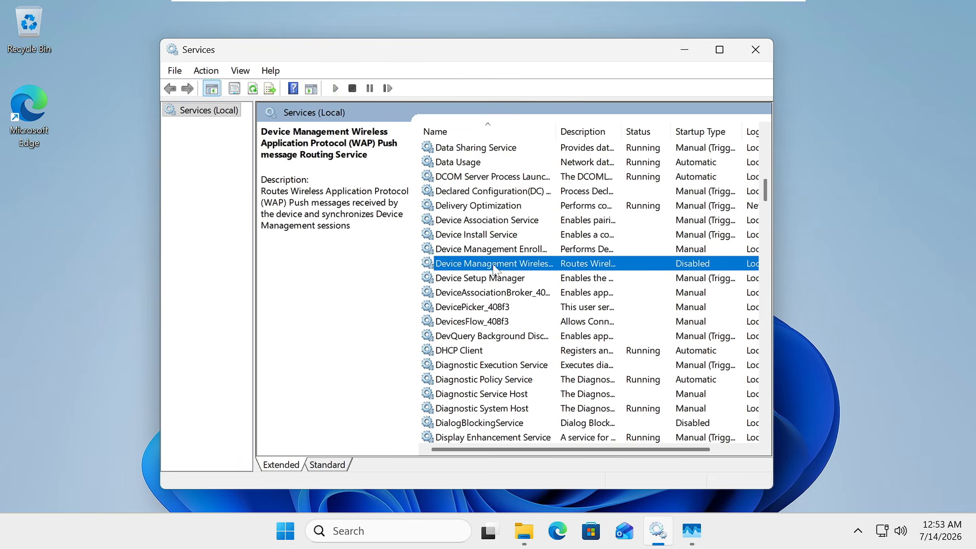
key("Escape")
left_click(512, 245)
key("c")
key("c")
key("c")
key("c")
key("c")
key("c")
key("c")
key("c")
key("c")
key("c")
key("c")
key("c")
key("c")
key("Return")
left_click(525, 427)
left_click(546, 284)
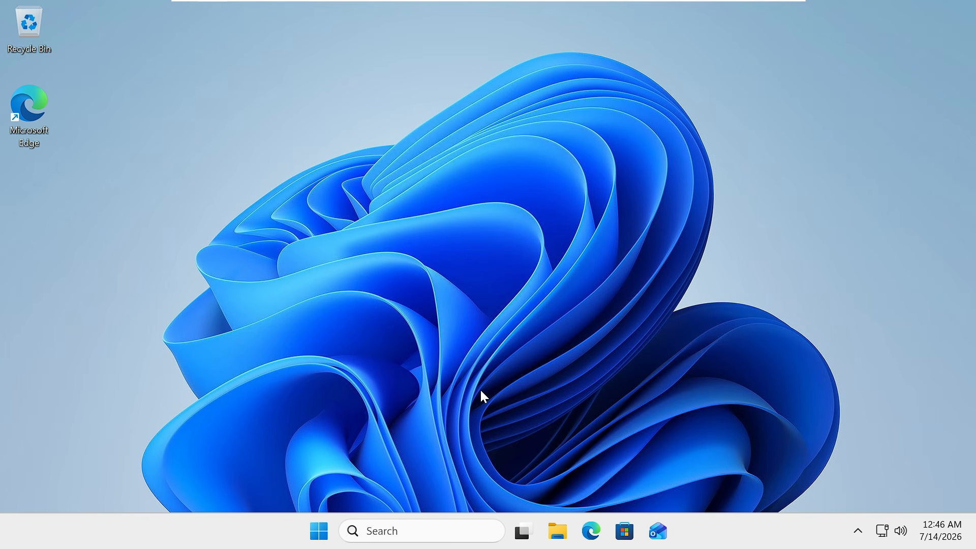
Search Windows for Services and open the Services console.
left_click(420, 531)
type("services")
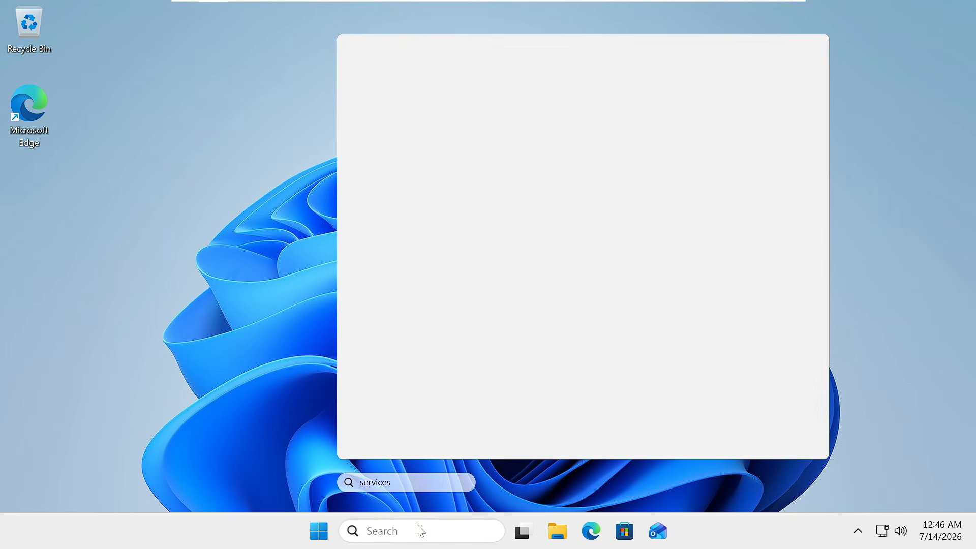
type("serv")
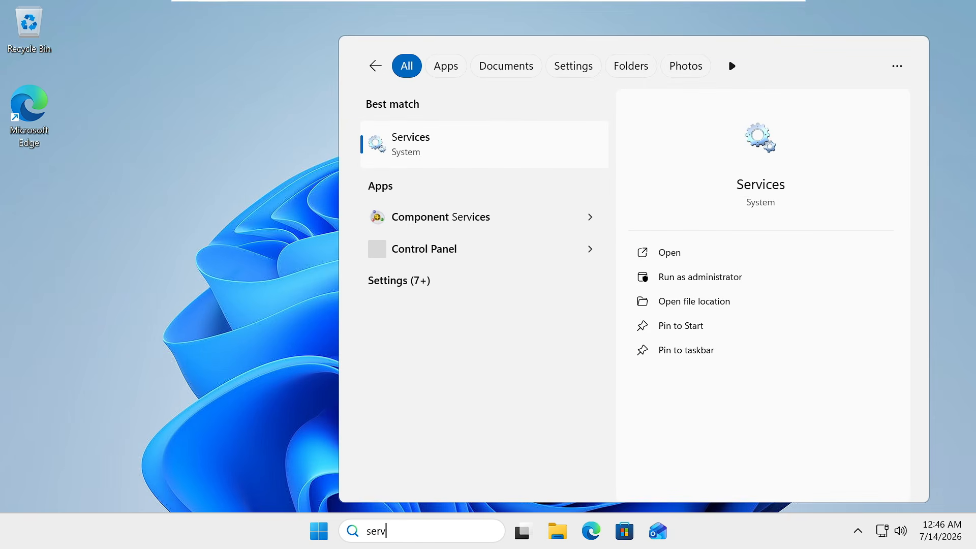
left_click(426, 151)
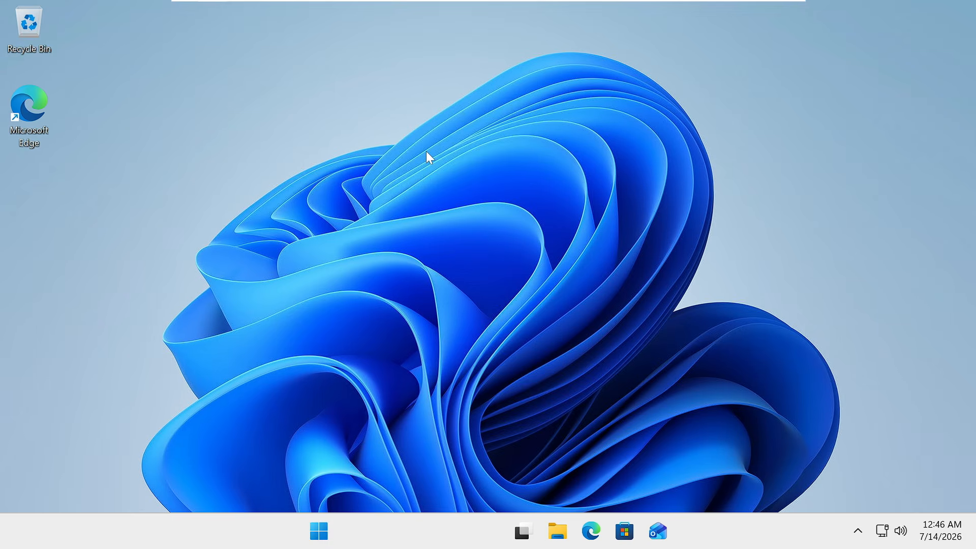
left_click_drag(400, 65, 491, 57)
Locate and select the BitLocker Drive Encryption Service in the list of services.
left_click(490, 206)
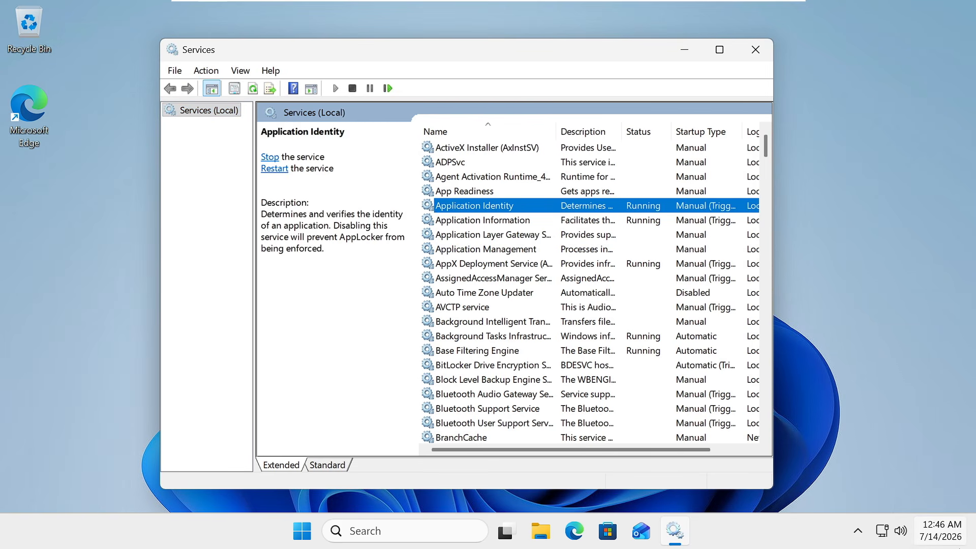
mouse_move(940, 530)
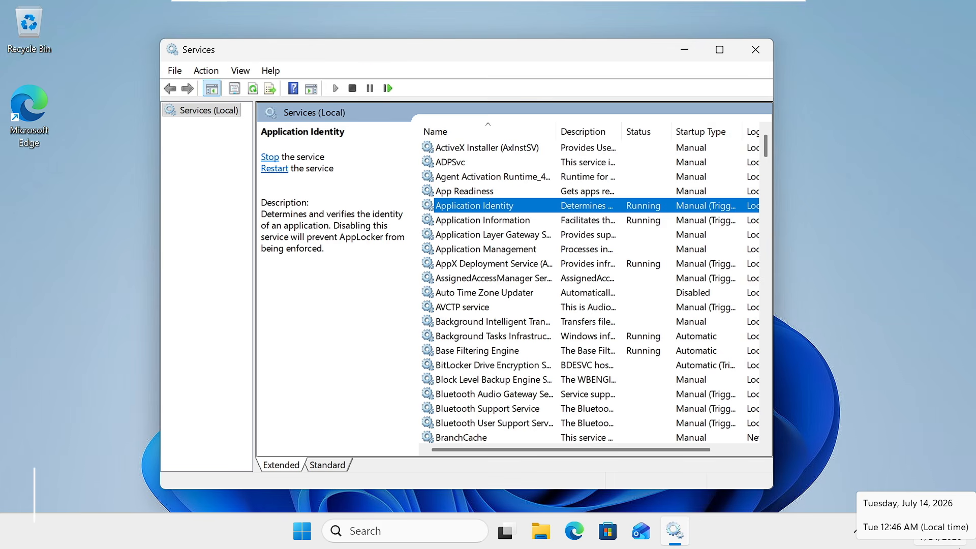
key("b")
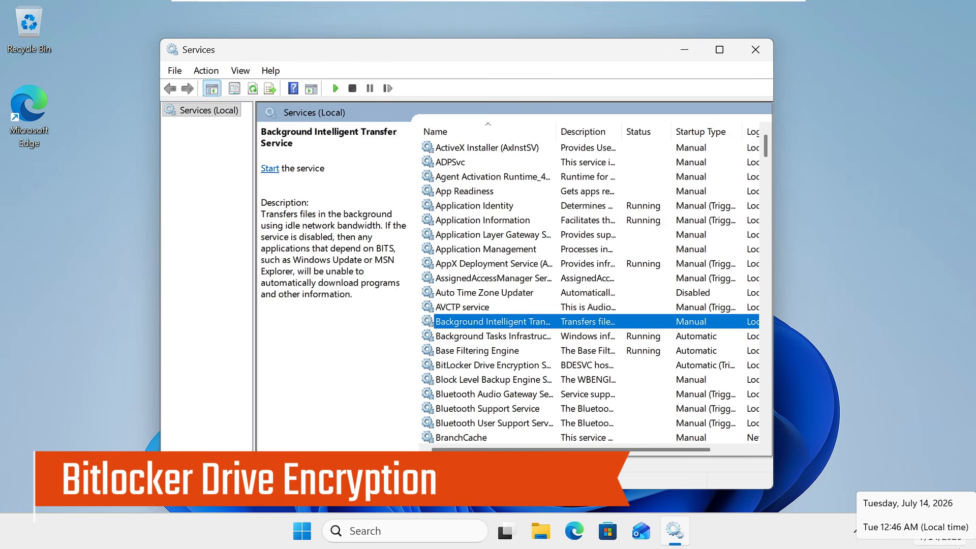
key("b")
key("b")
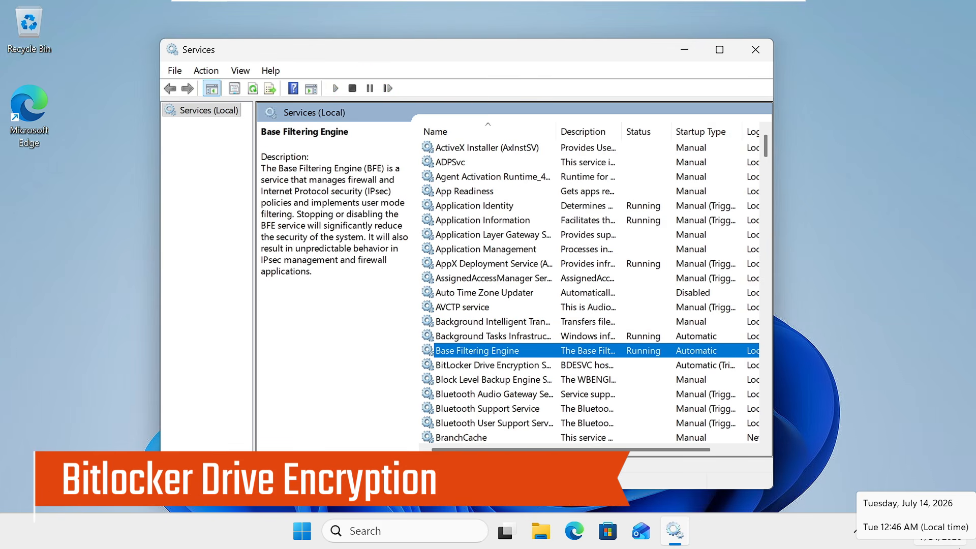
scroll(544, 391, "down", 1)
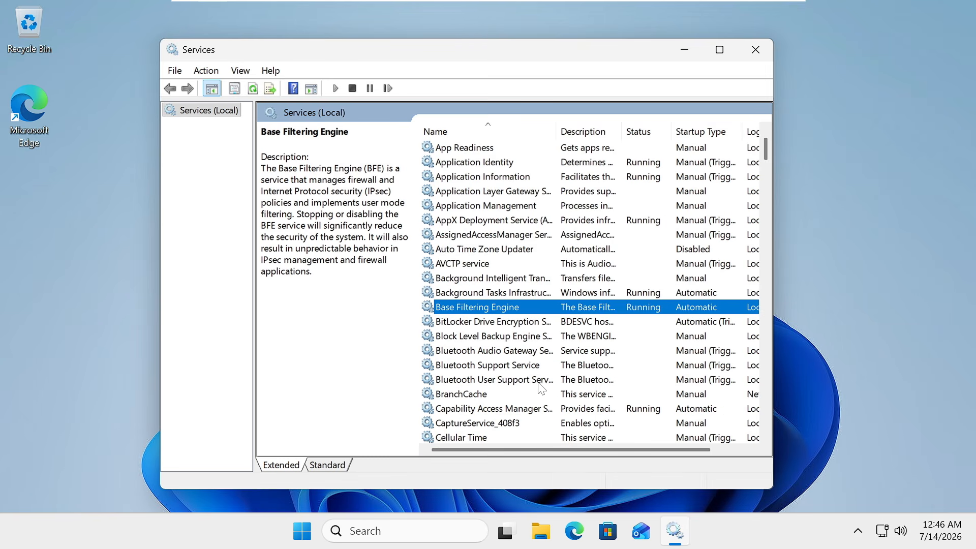
left_click(498, 322)
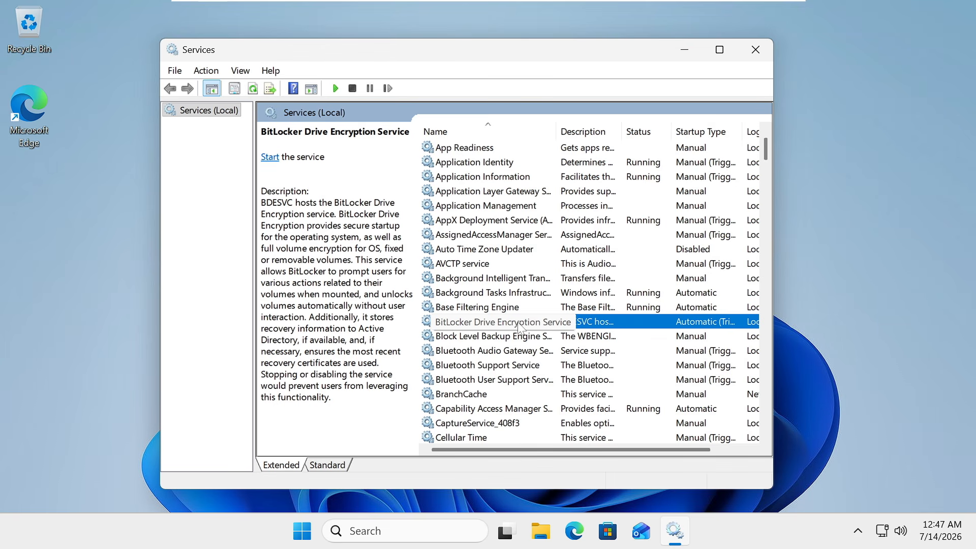
Switch to File Explorer and show the available actions for Local Disk (C:).
left_click(538, 531)
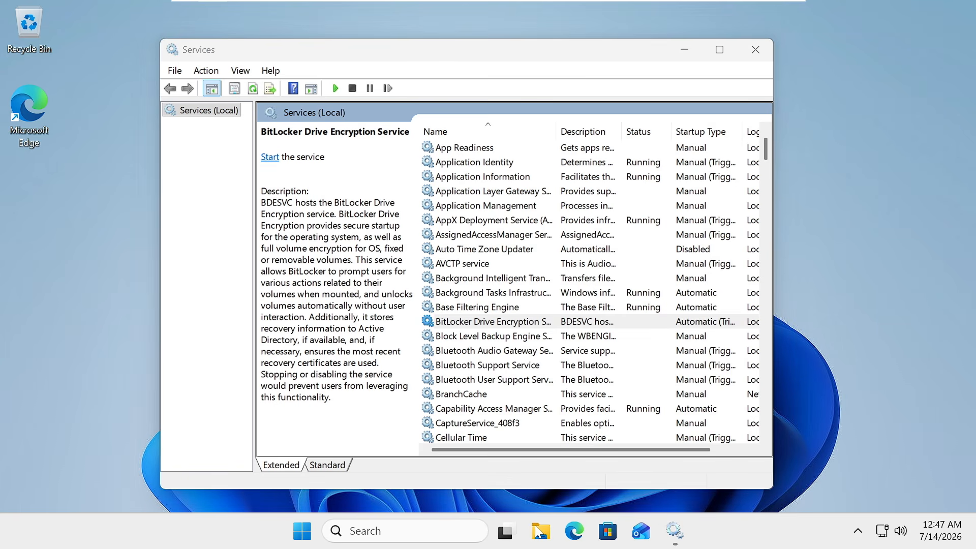
left_click(418, 180)
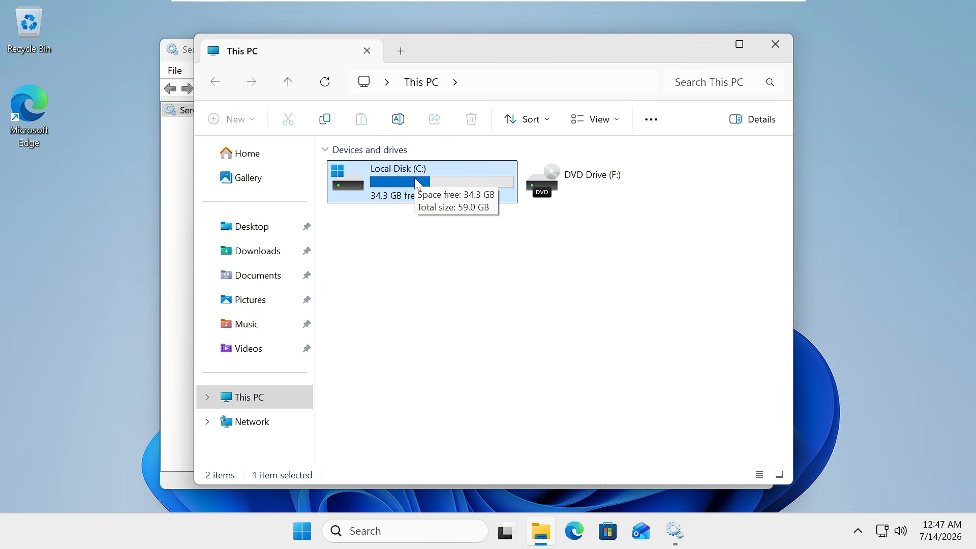
right_click(417, 179)
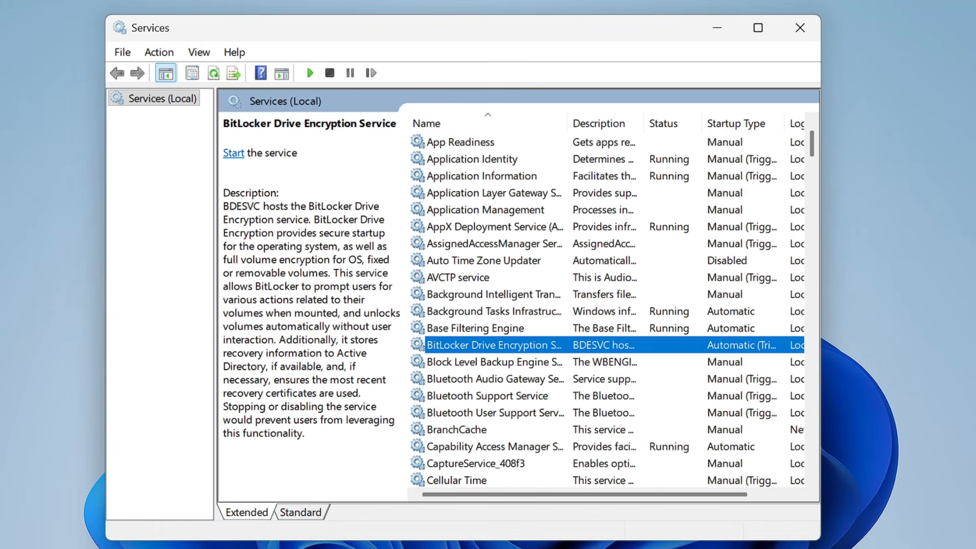
Set the BitLocker Drive Encryption Service's startup type to Disabled and apply the change.
double_click(478, 350)
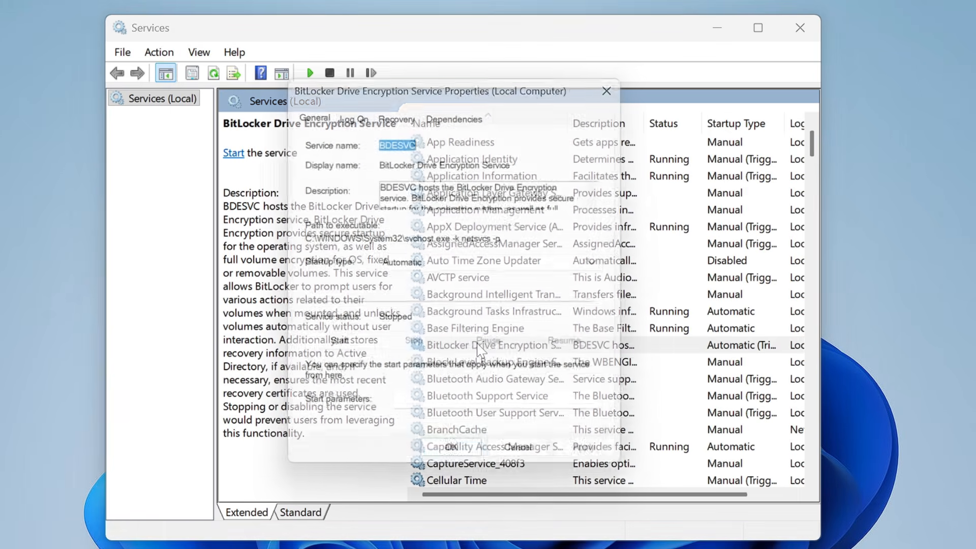
left_click(435, 269)
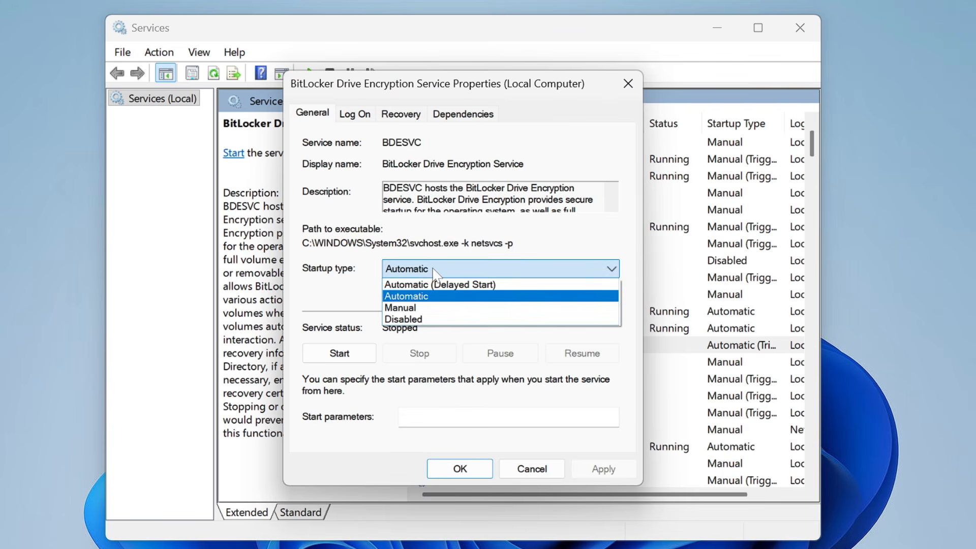
left_click(420, 319)
left_click(605, 468)
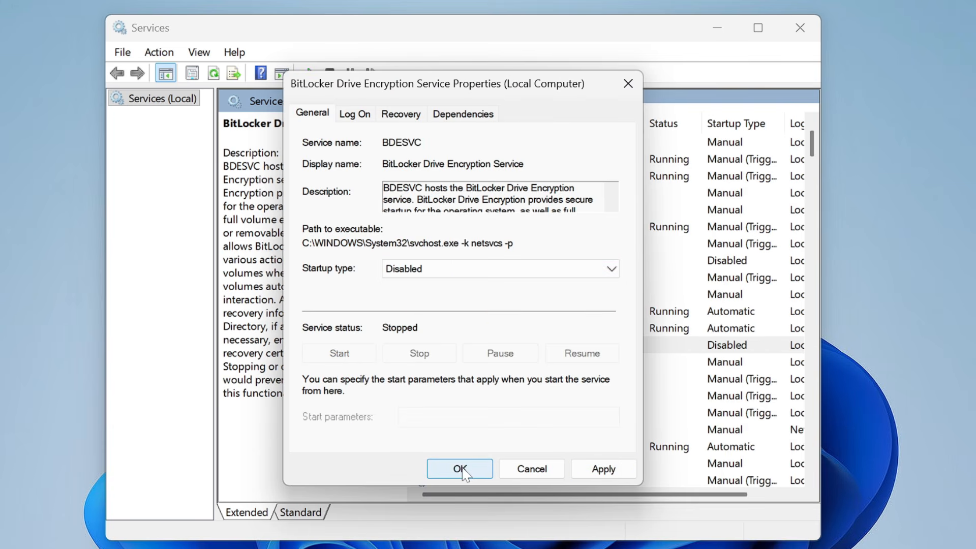
Switch to Task Manager and examine the system's resource usage.
right_click(799, 536)
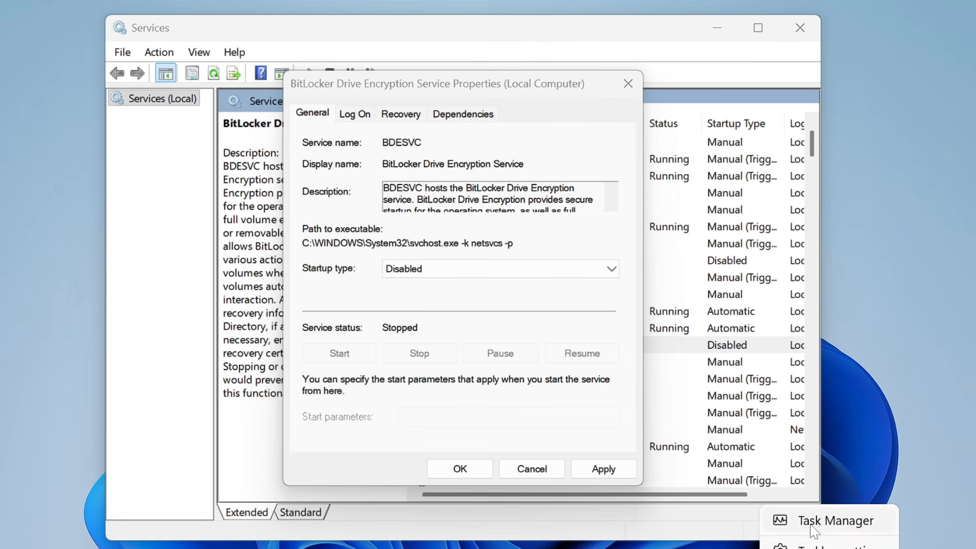
left_click(809, 524)
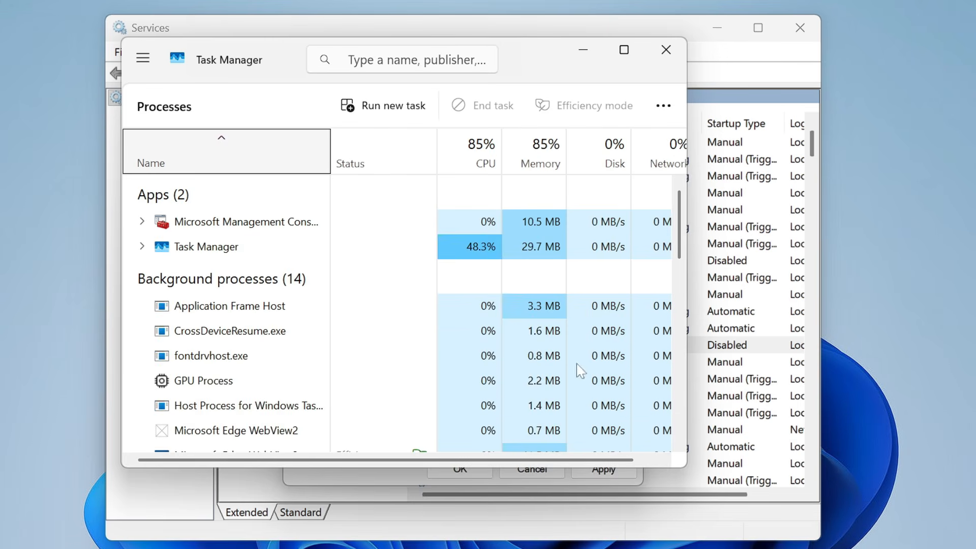
left_click(143, 58)
left_click(203, 133)
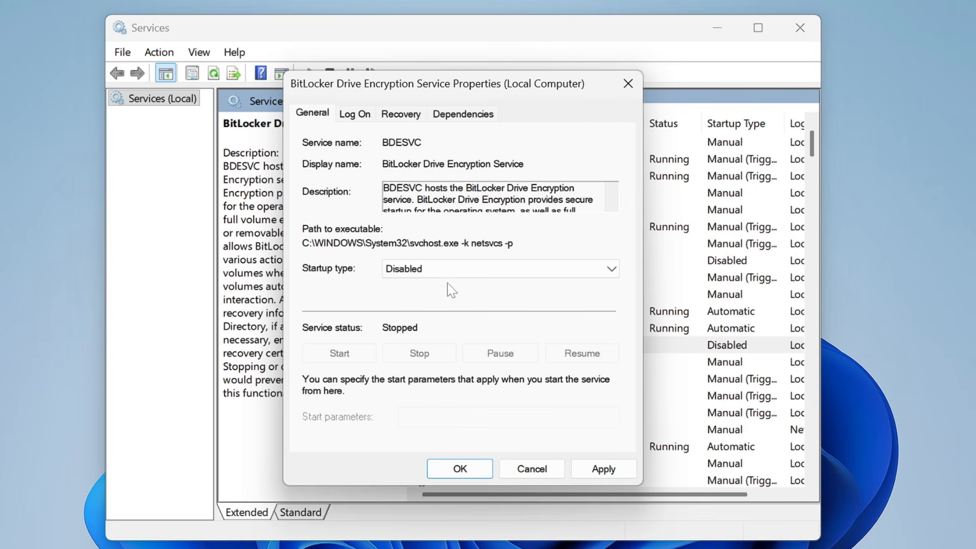
Apply and close the BitLocker Drive Encryption Service properties, and minimize the Services console.
left_click(605, 468)
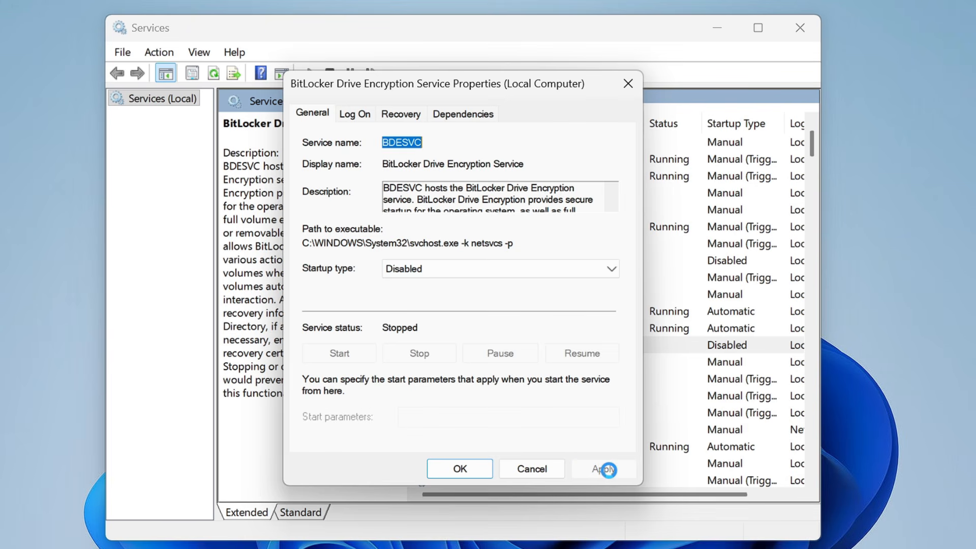
left_click(460, 470)
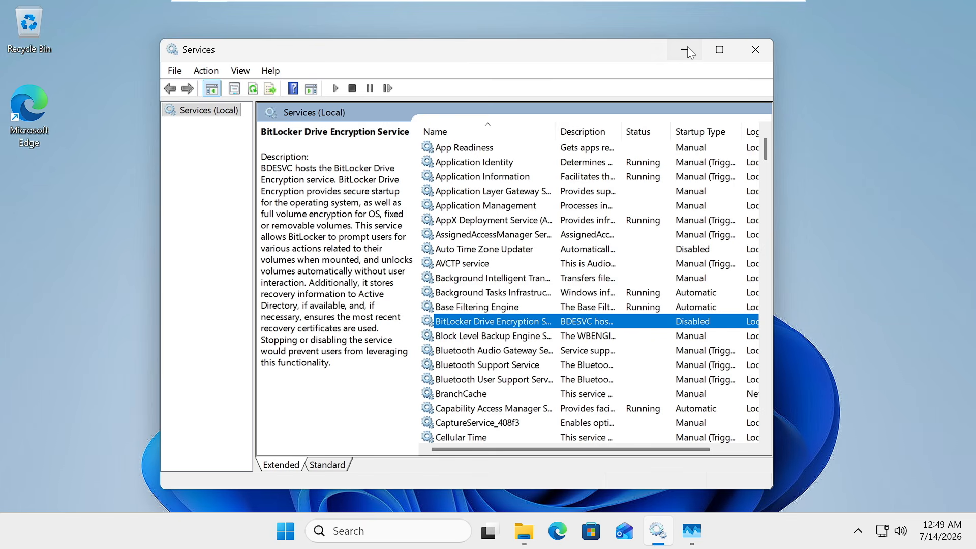
left_click(687, 50)
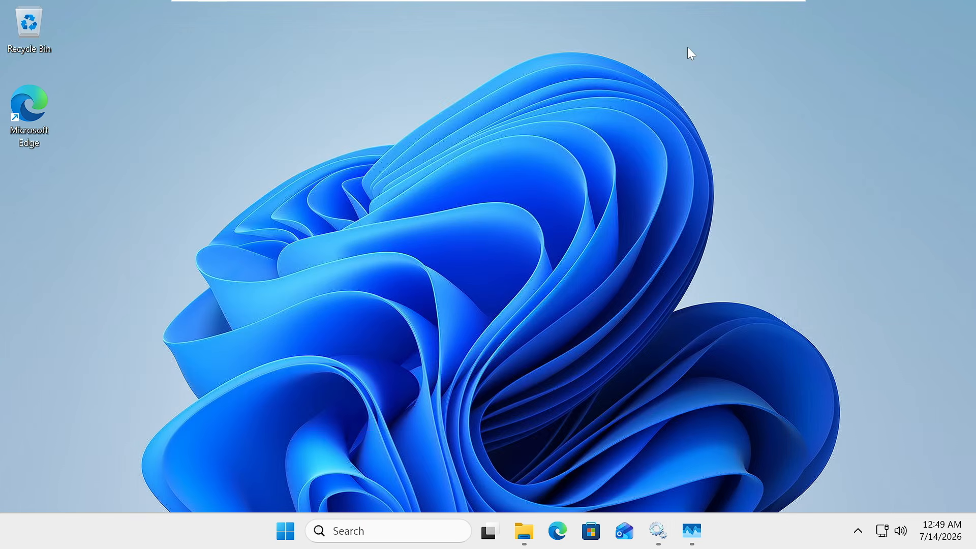
Switch to Windows Settings and open the Diagnostics & feedback page under Privacy & security.
right_click(285, 530)
left_click(257, 366)
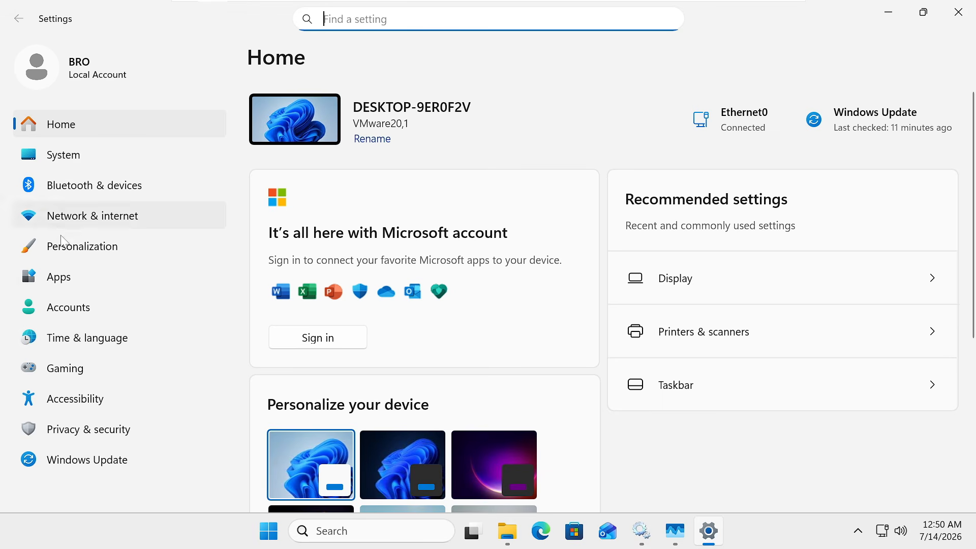
left_click(104, 433)
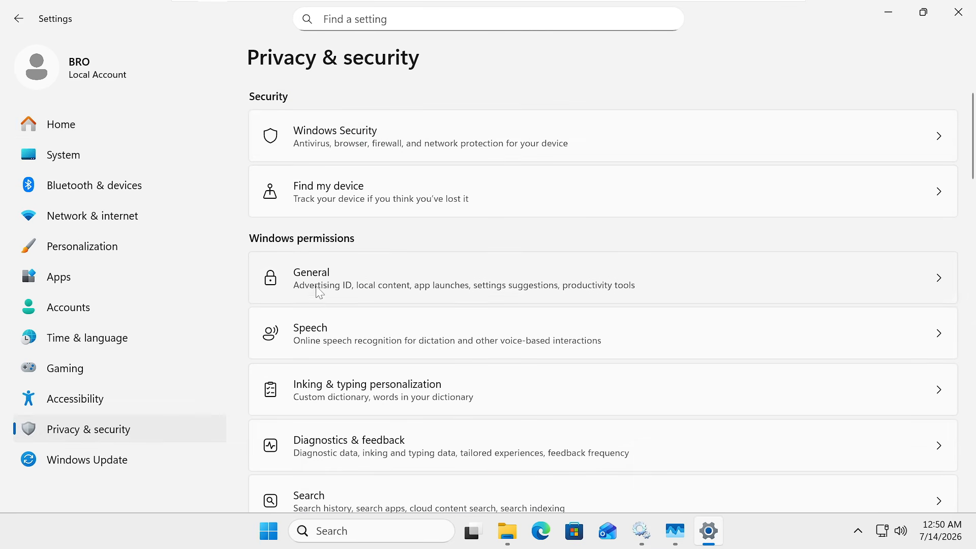
scroll(333, 259, "down", 3)
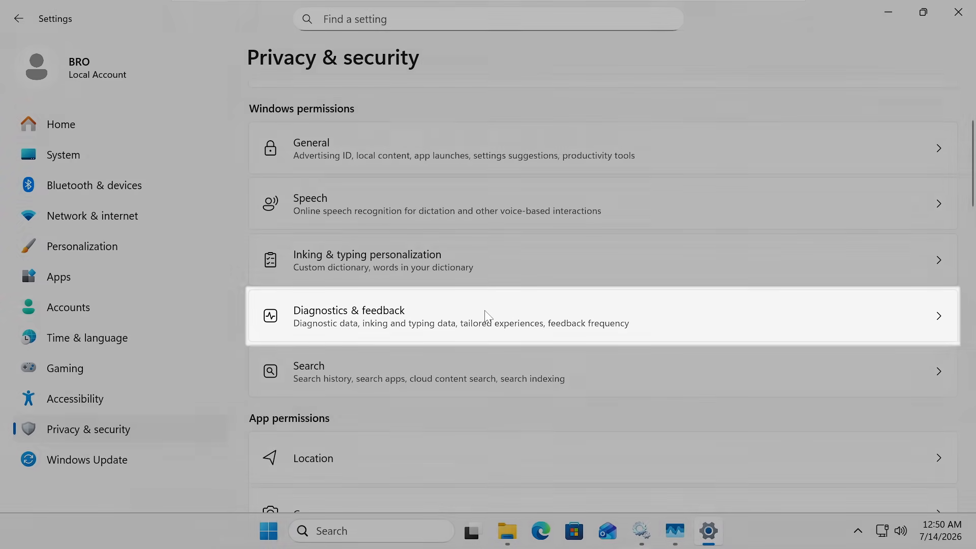
left_click(485, 316)
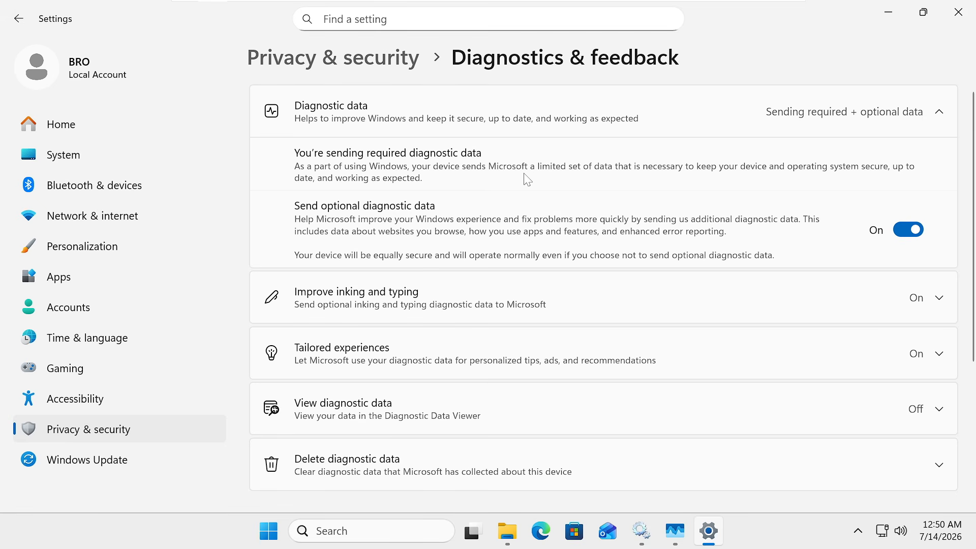
Turn off optional diagnostic data and Tailored experiences, and close Settings.
left_click(910, 231)
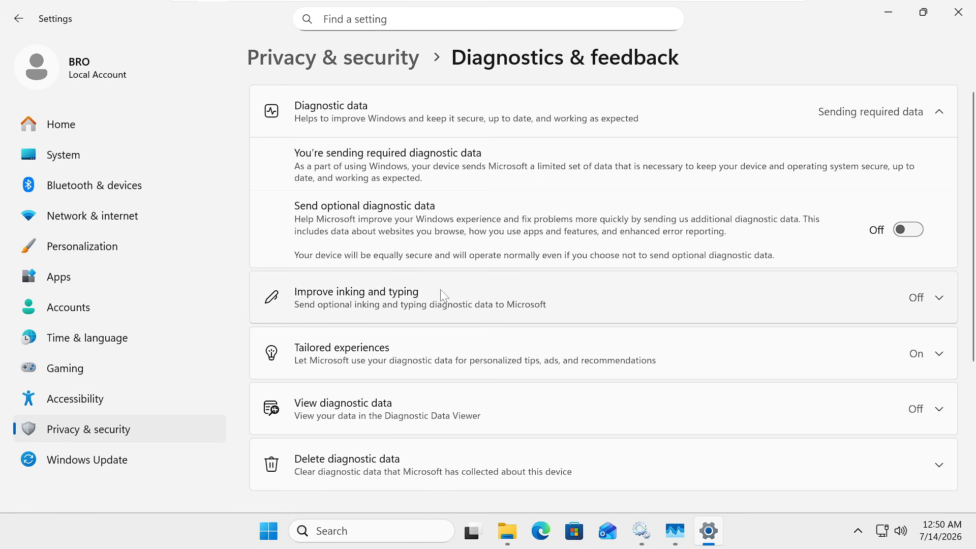
left_click(564, 304)
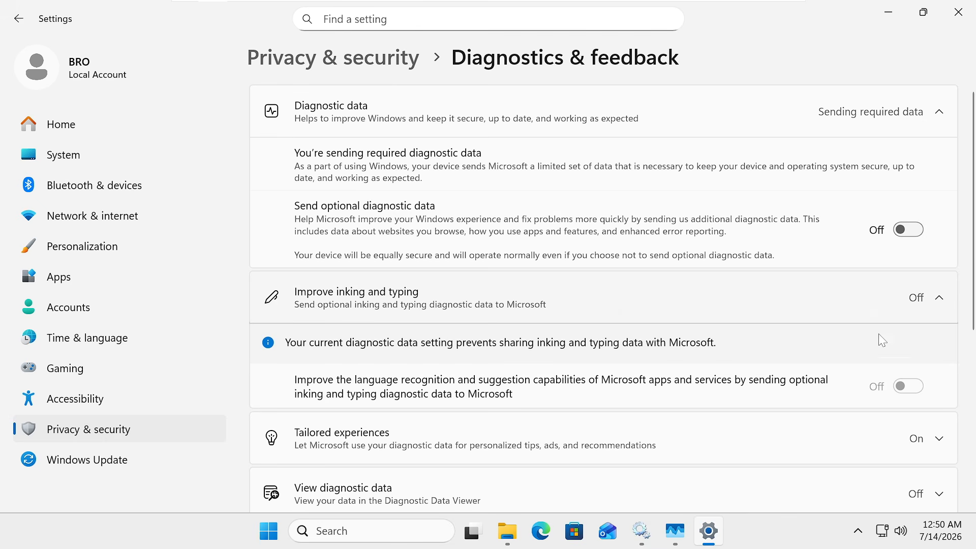
left_click(632, 373)
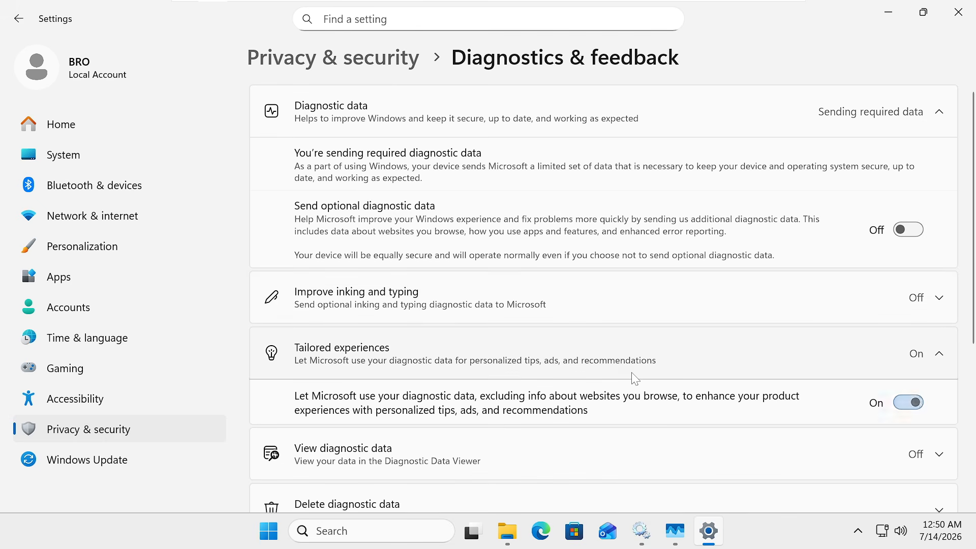
left_click(909, 402)
scroll(758, 392, "down", 1)
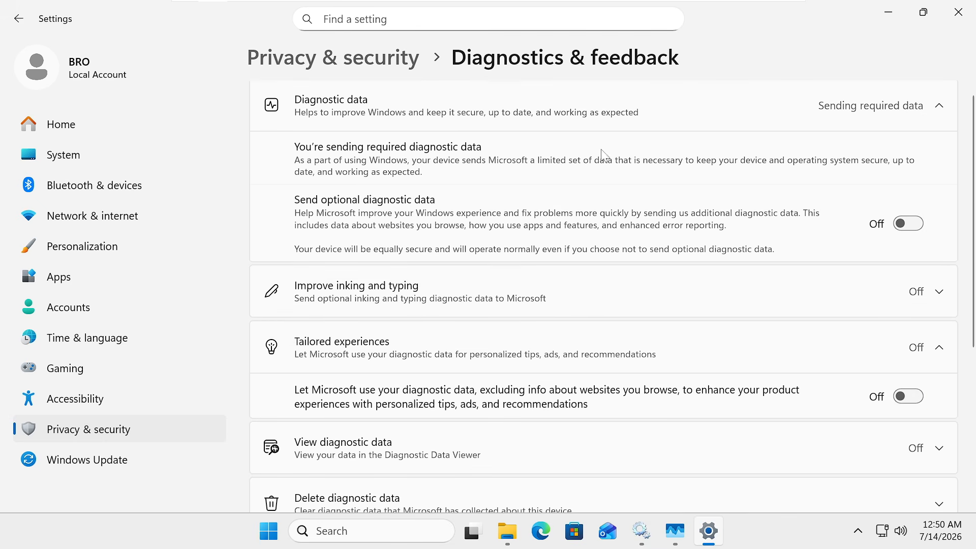
left_click(955, 17)
Switch back to the Services console and open the properties of the Connected User Experiences and Telemetry service.
left_click(658, 530)
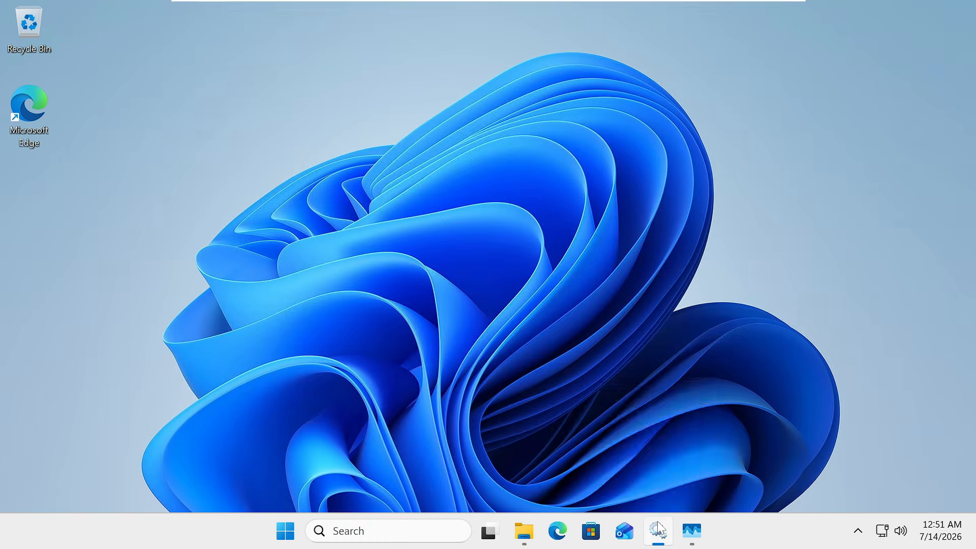
left_click(545, 278)
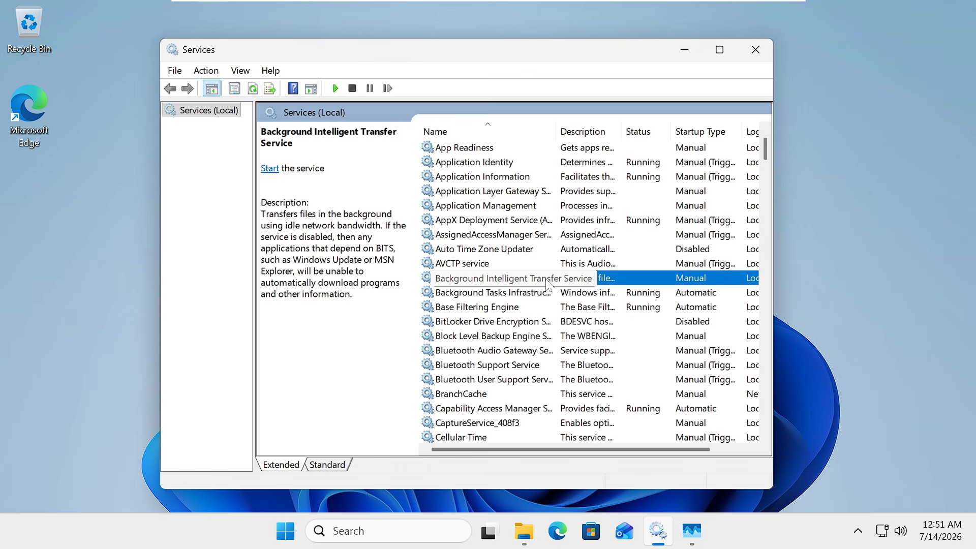
left_click(487, 222)
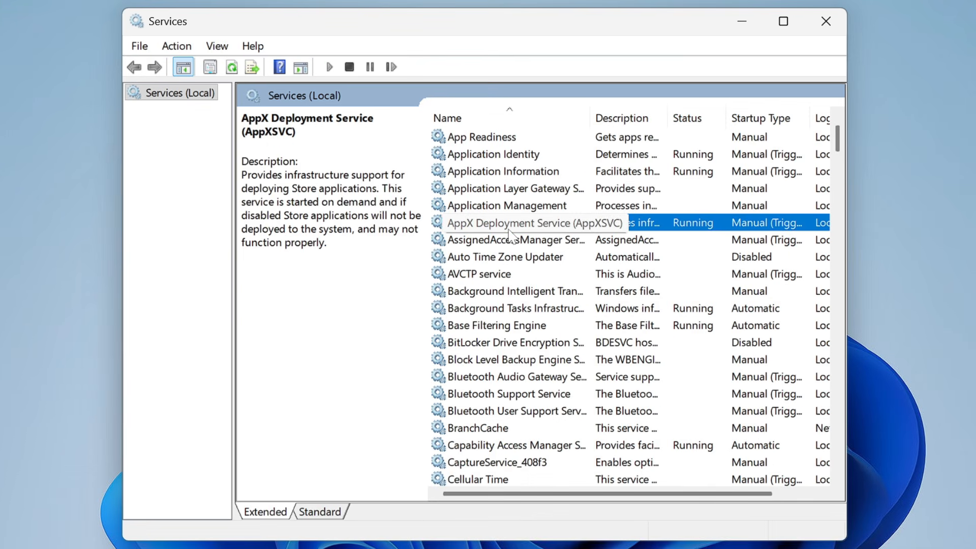
key("c")
key("c")
key("c")
key("c")
key("c")
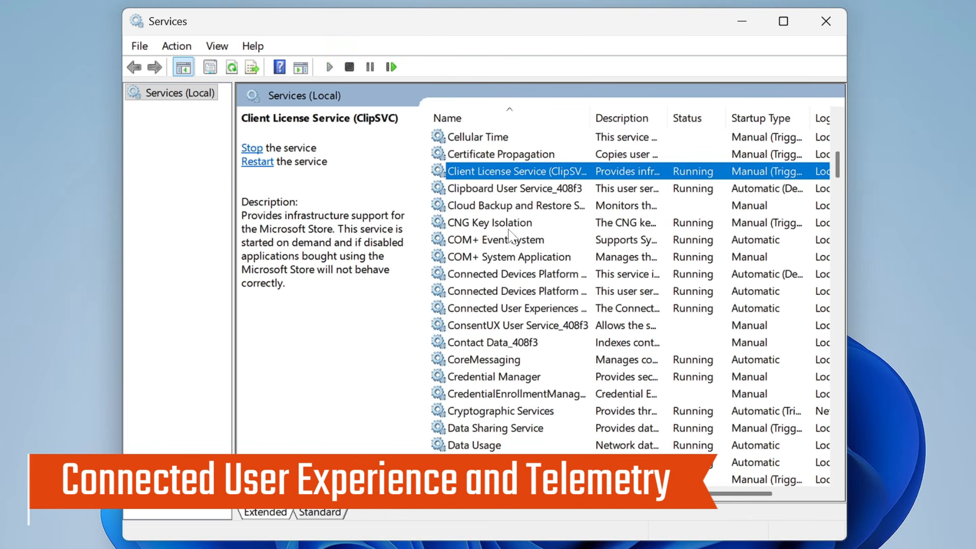
key("c")
key("c")
key("c")
key("c")
key("c")
key("c")
key("c")
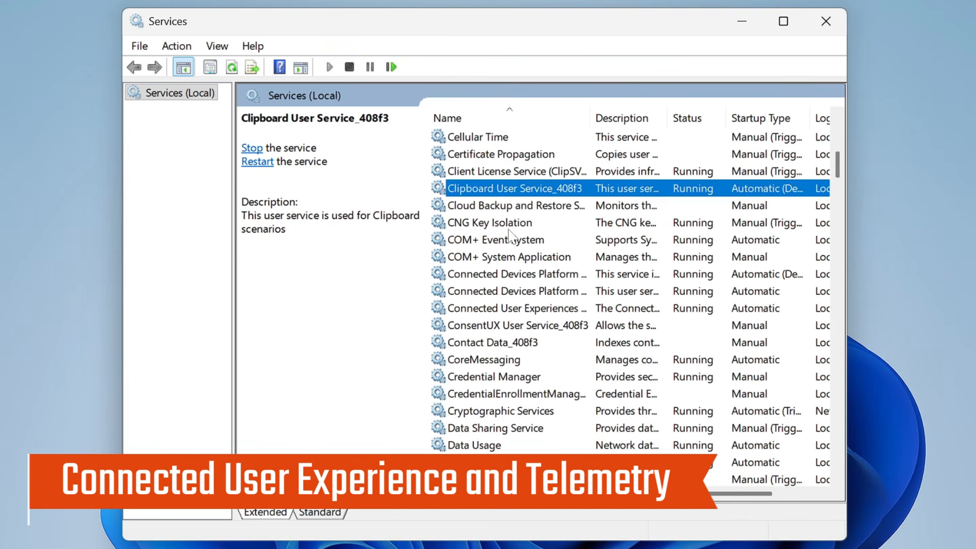
key("c")
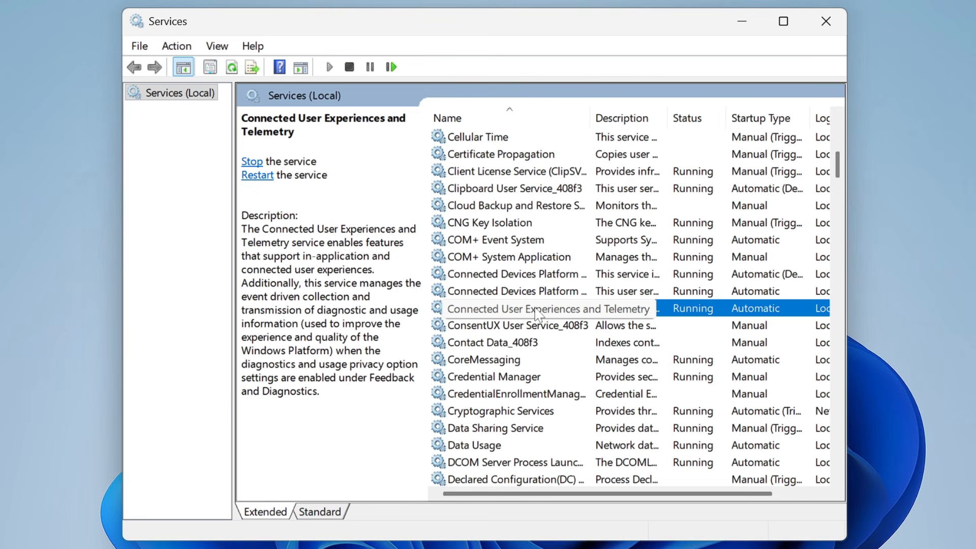
double_click(539, 313)
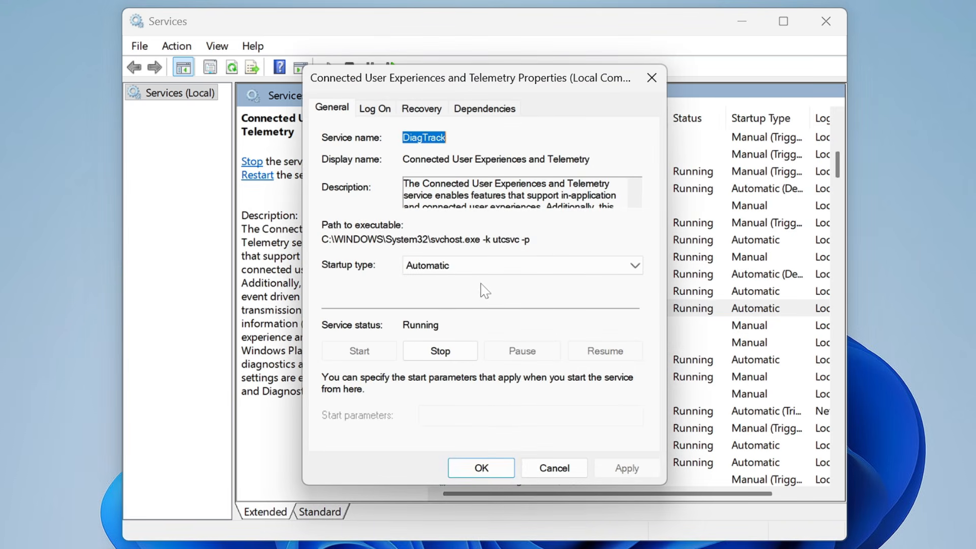
Set the telemetry service's startup type to Disabled, stop the service, and apply and close its properties.
left_click(458, 267)
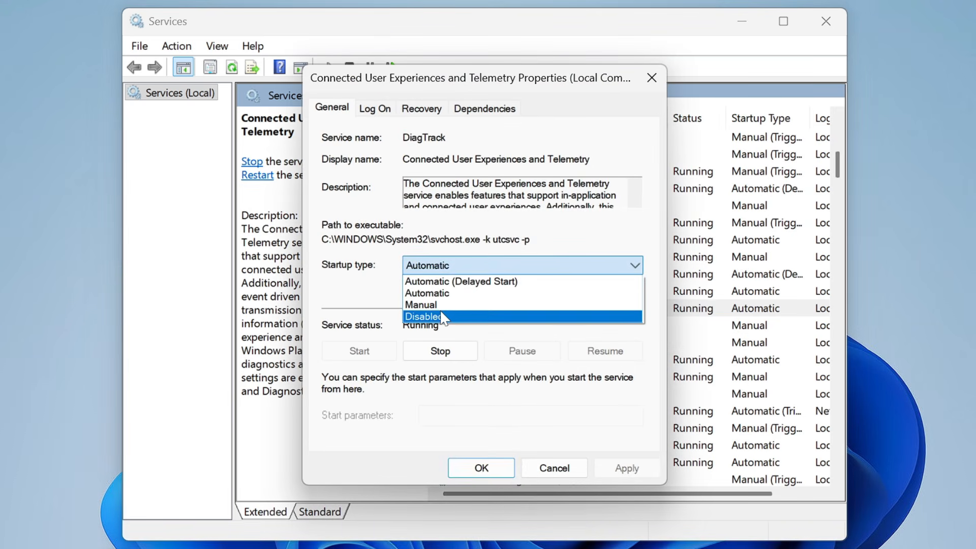
left_click(444, 316)
left_click(440, 351)
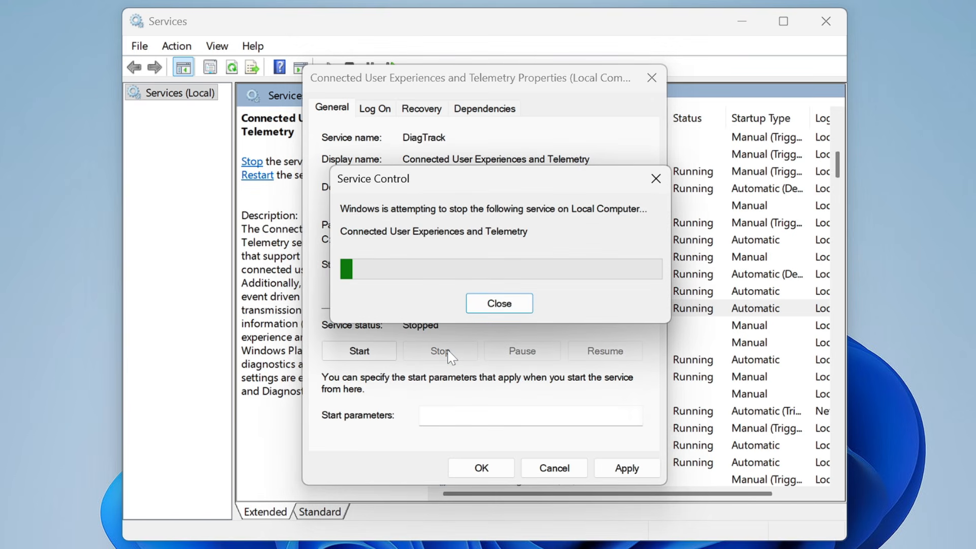
left_click(625, 467)
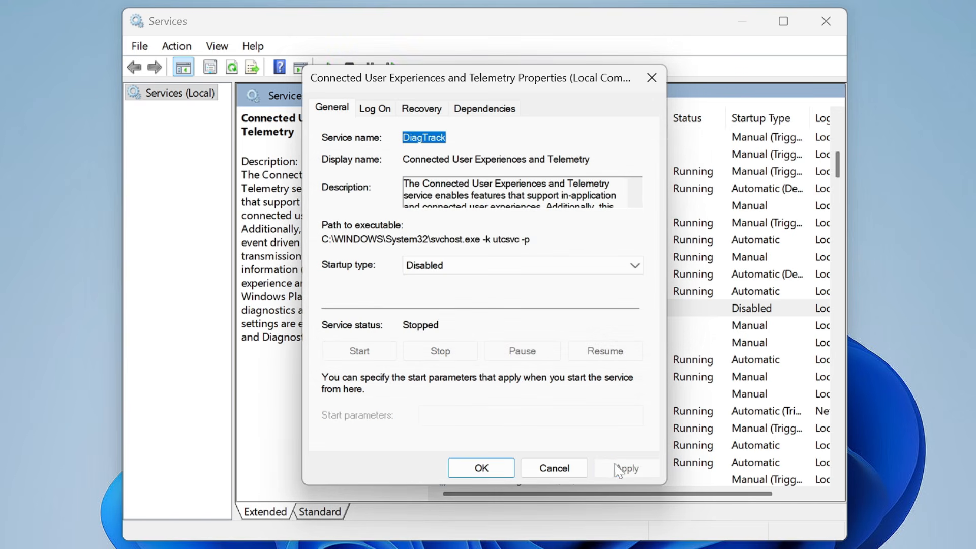
left_click(482, 468)
Set the Device Management Wireless Application Protocol (WAP) Push message Routing Service's startup type to Disabled, and apply and close its properties.
left_click(507, 330)
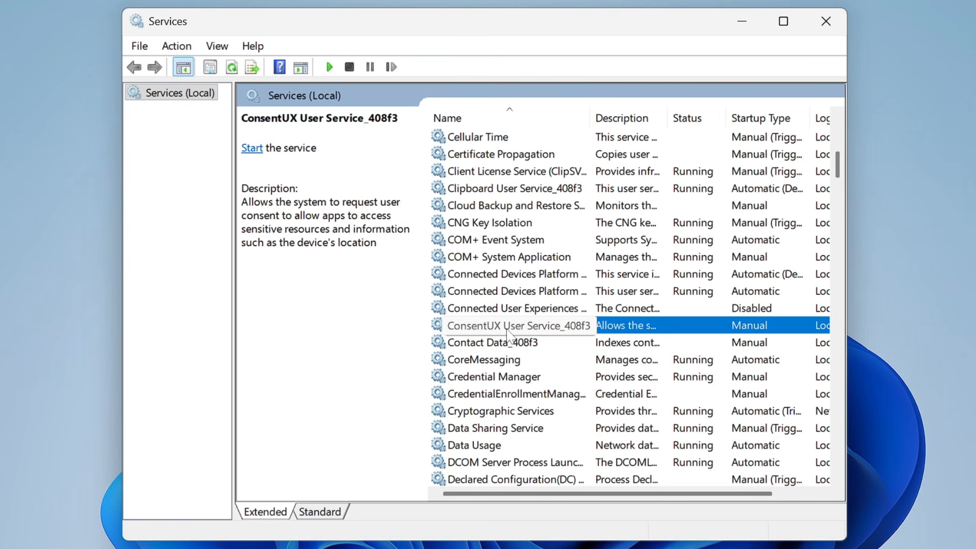
scroll(508, 331, "down", 7)
left_click(569, 224)
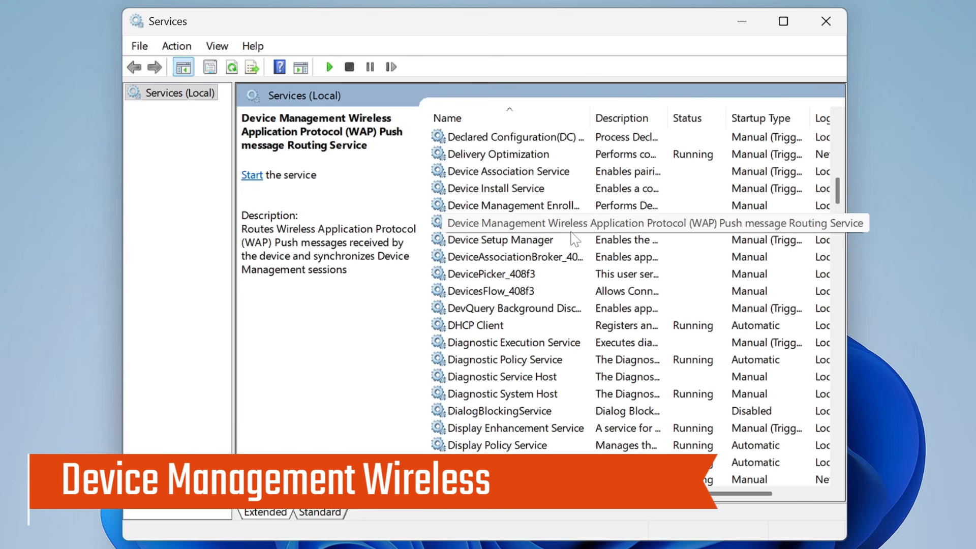
double_click(572, 226)
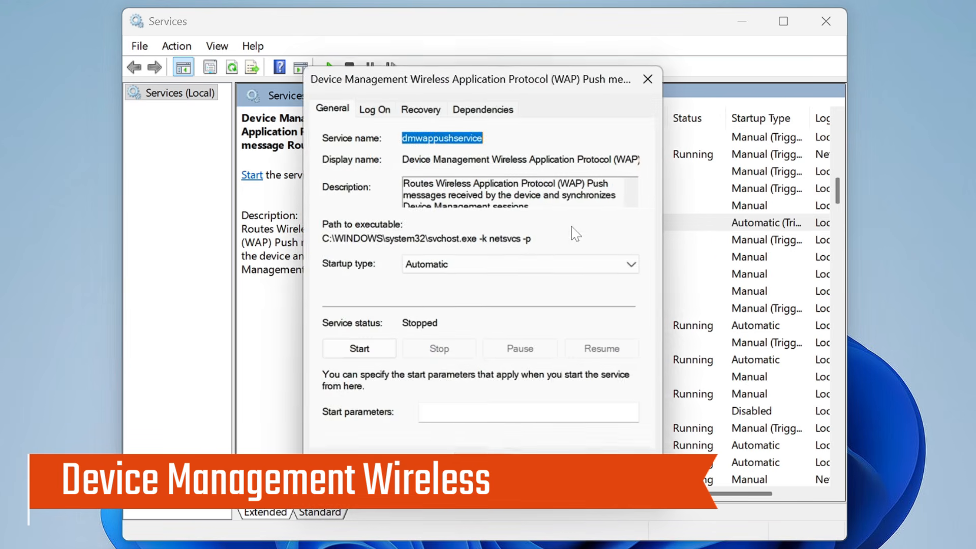
left_click(513, 265)
left_click(460, 316)
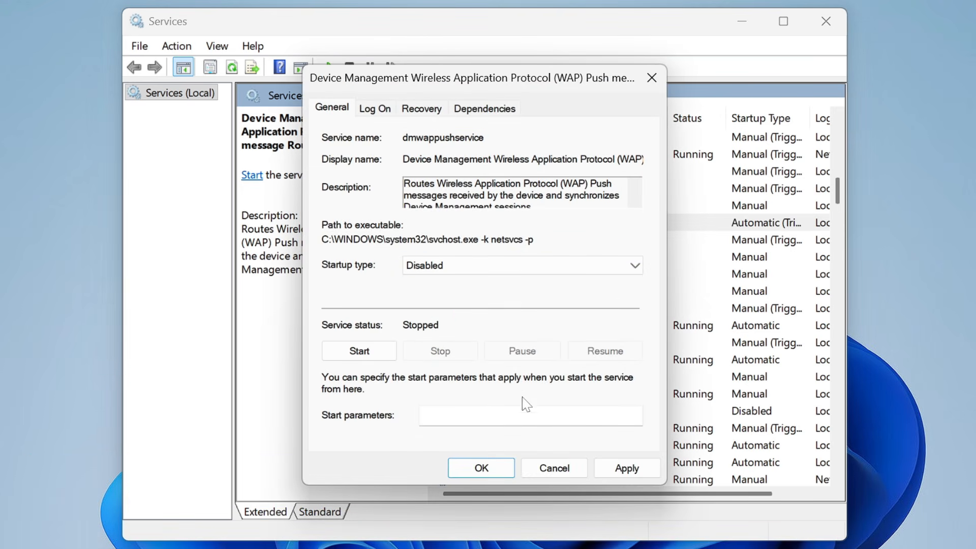
left_click(625, 468)
left_click(497, 468)
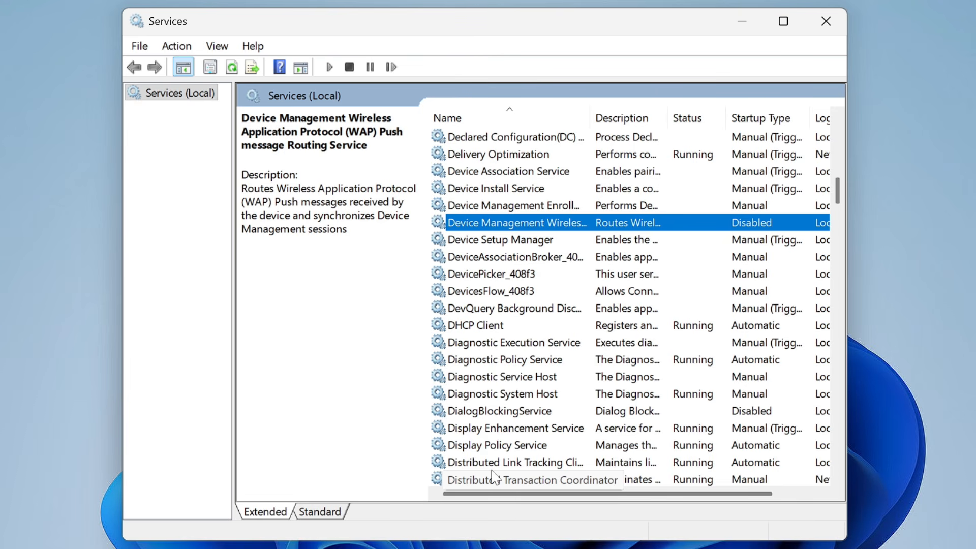
Find the Program Compatibility Assistant Service in the services list and open its properties.
key("p")
key("Down")
key("Down")
key("Down")
key("Down")
key("Down")
key("Down")
key("Down")
key("Down")
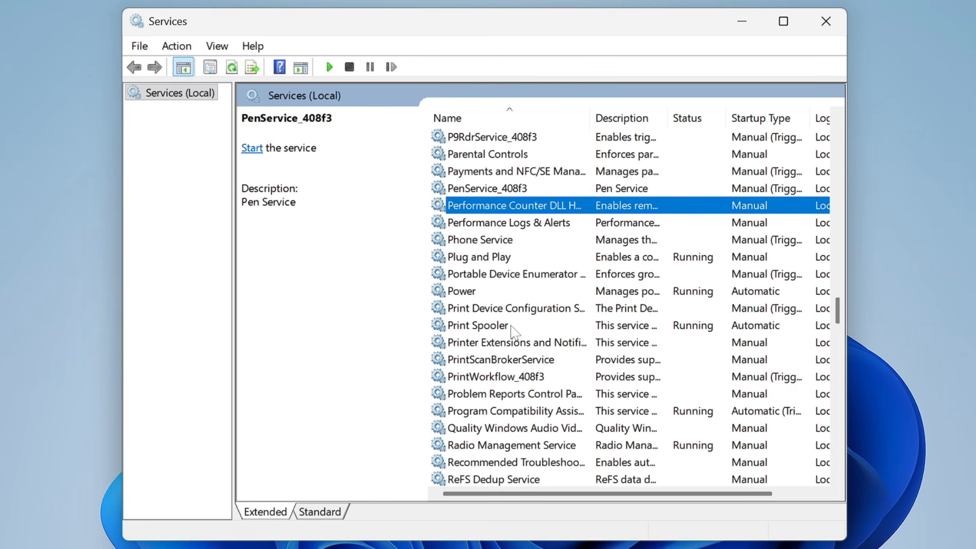
key("Down")
key("Down")
key("Down")
key("Down")
key("Down")
key("Down")
key("Down")
key("Down")
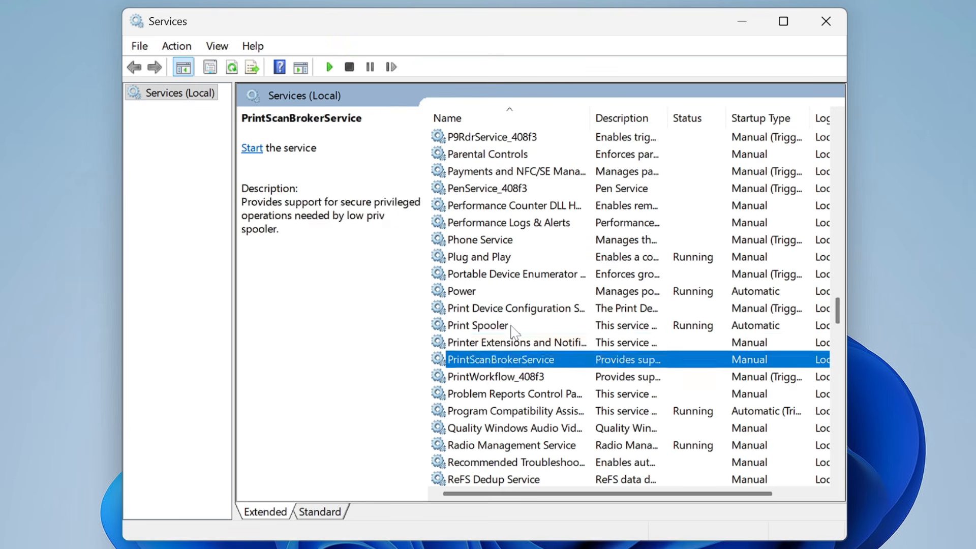
scroll(510, 326, "down", 2)
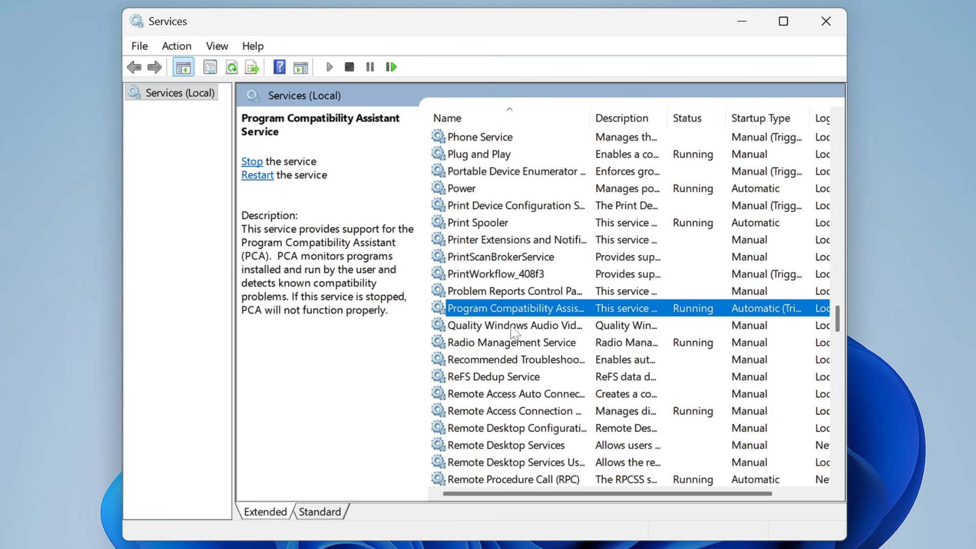
double_click(518, 308)
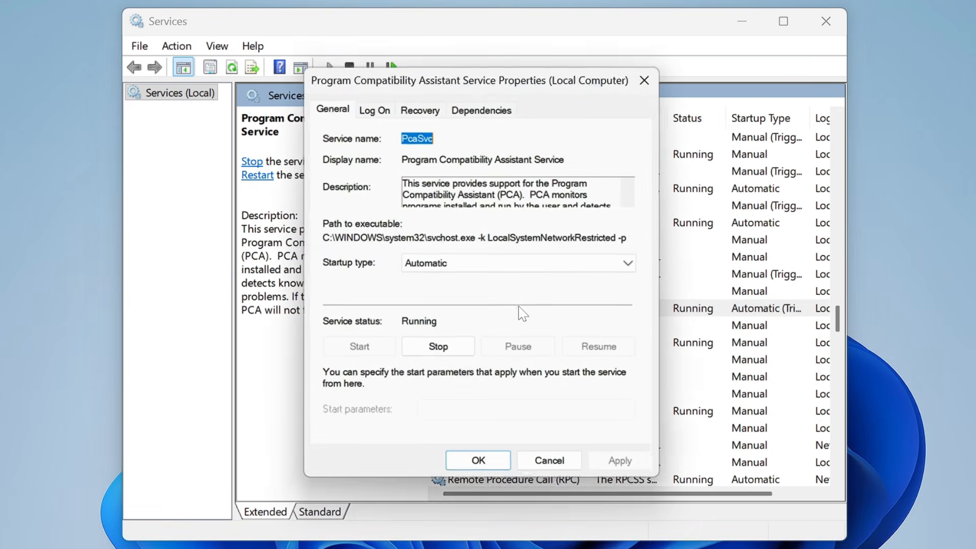
Set the Program Compatibility Assistant Service's startup type to Disabled, stop the service, and apply and close its properties.
left_click(518, 265)
left_click(450, 317)
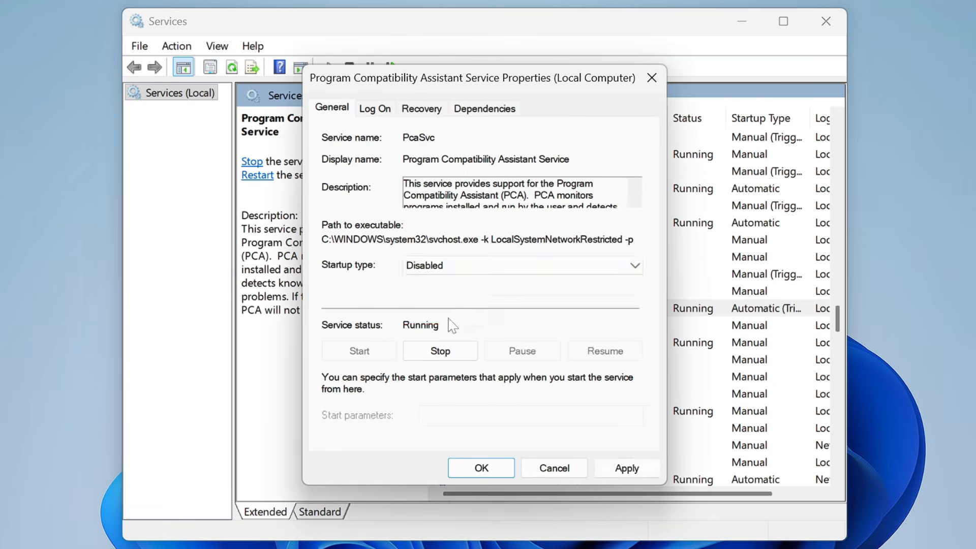
left_click(457, 353)
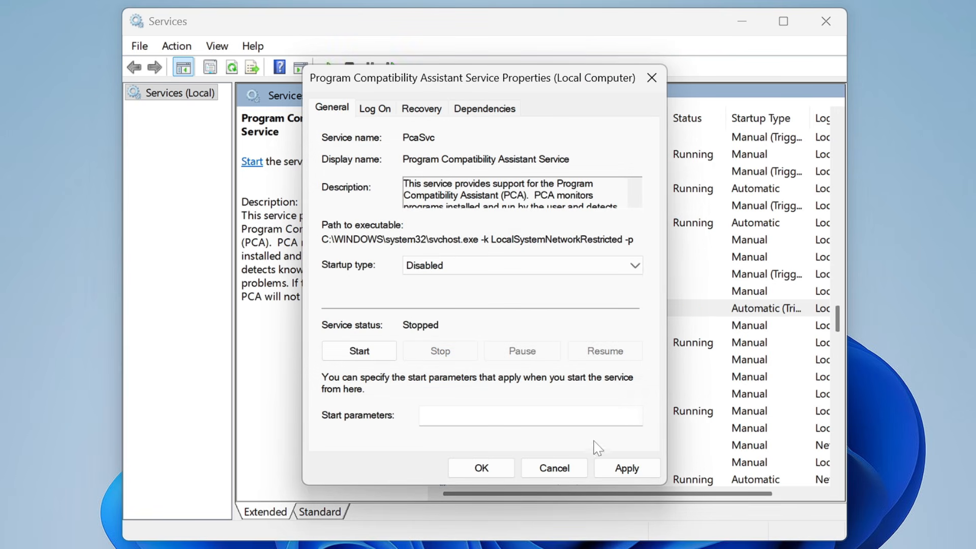
left_click(626, 468)
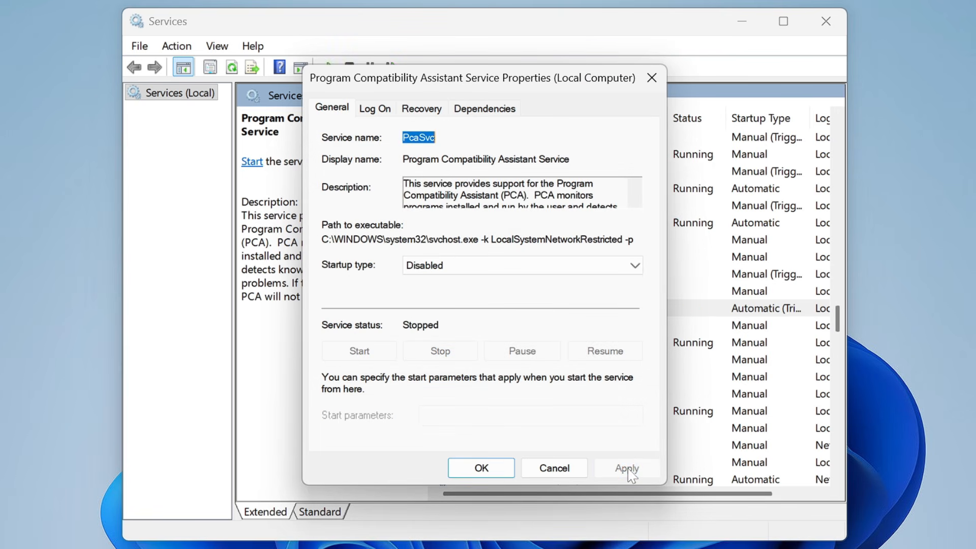
left_click(481, 468)
Find the Windows Error Reporting Service in the services list and open its properties.
scroll(576, 300, "up", 2)
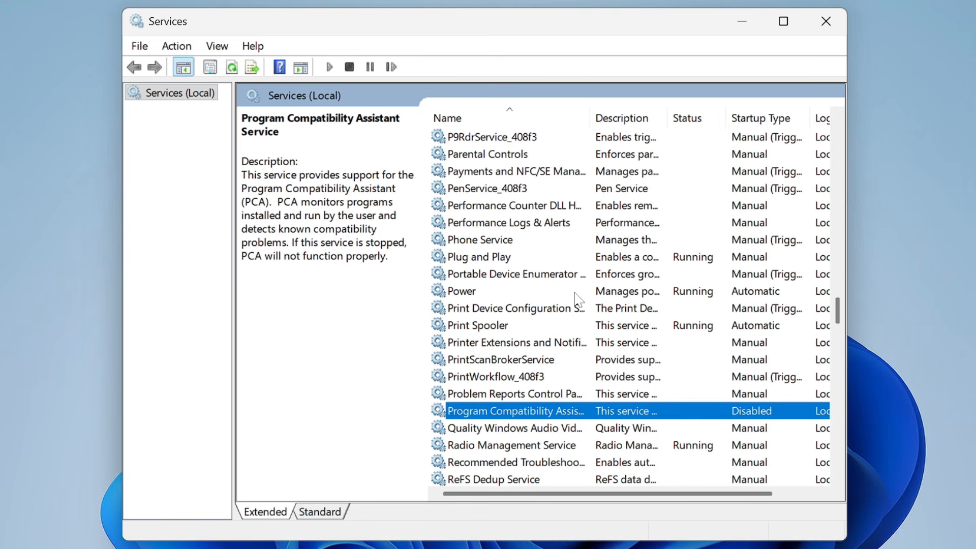
left_click(564, 305)
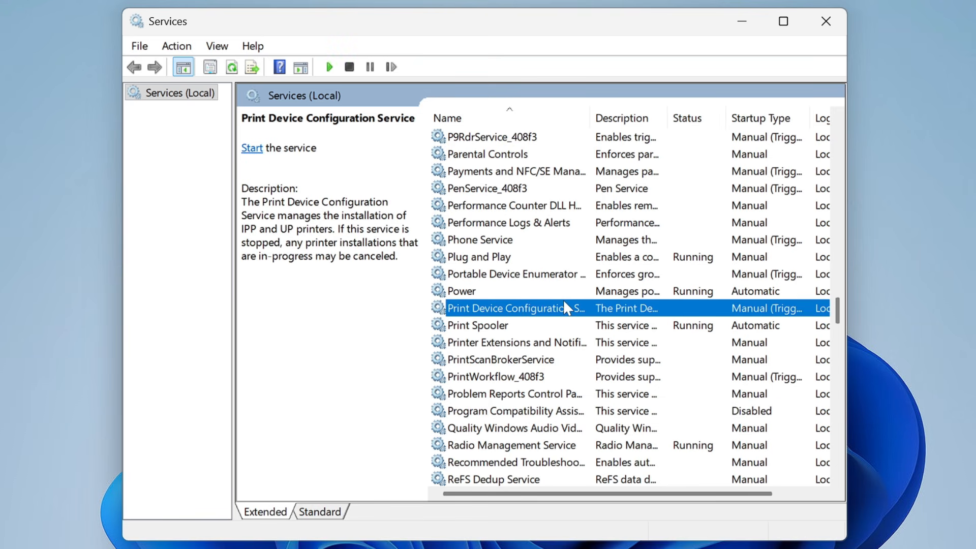
key("w")
key("Down")
key("Down")
key("Down")
key("Down")
key("Down")
key("Down")
key("Down")
key("Down")
key("Down")
key("Down")
key("Down")
key("Down")
key("Down")
key("Down")
key("Down")
key("Down")
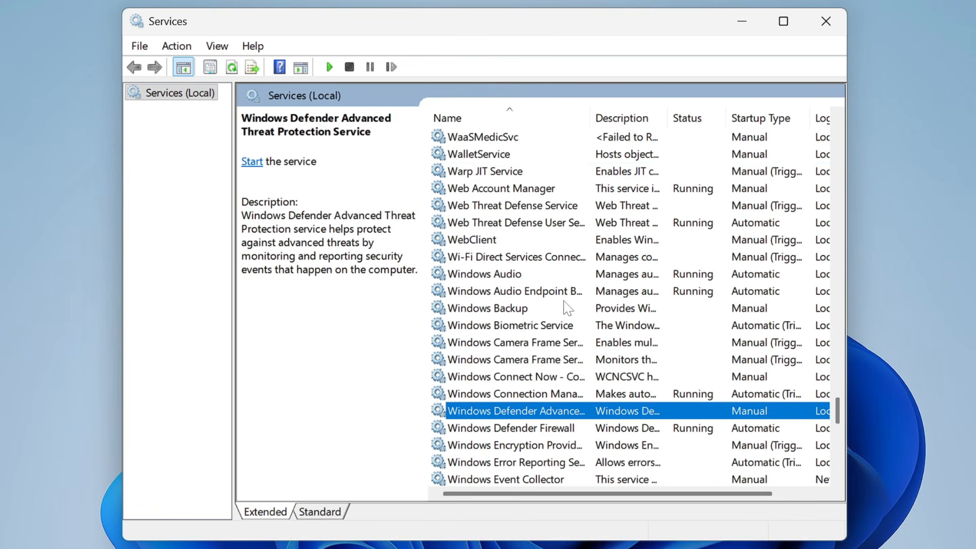
key("Down")
key("Down")
key("Down")
scroll(567, 308, "down", 2)
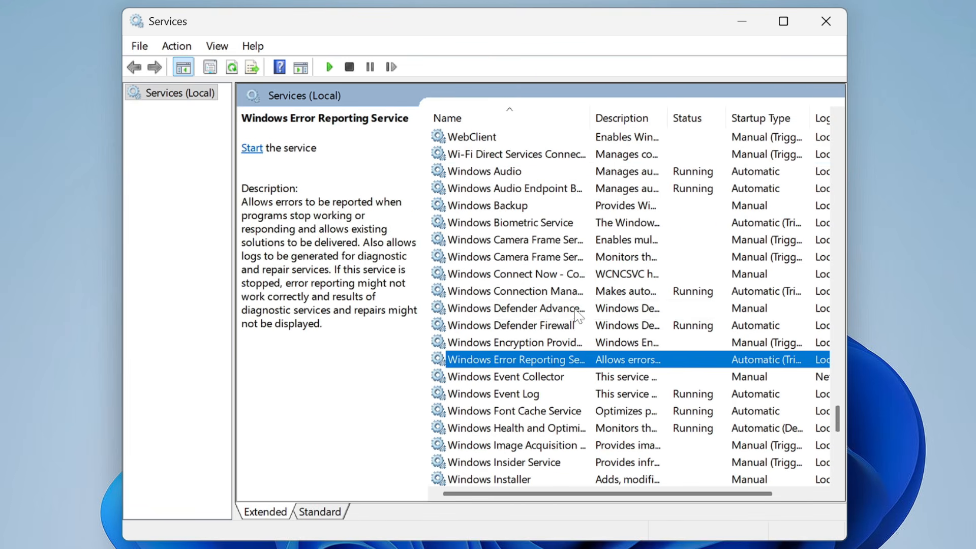
double_click(560, 361)
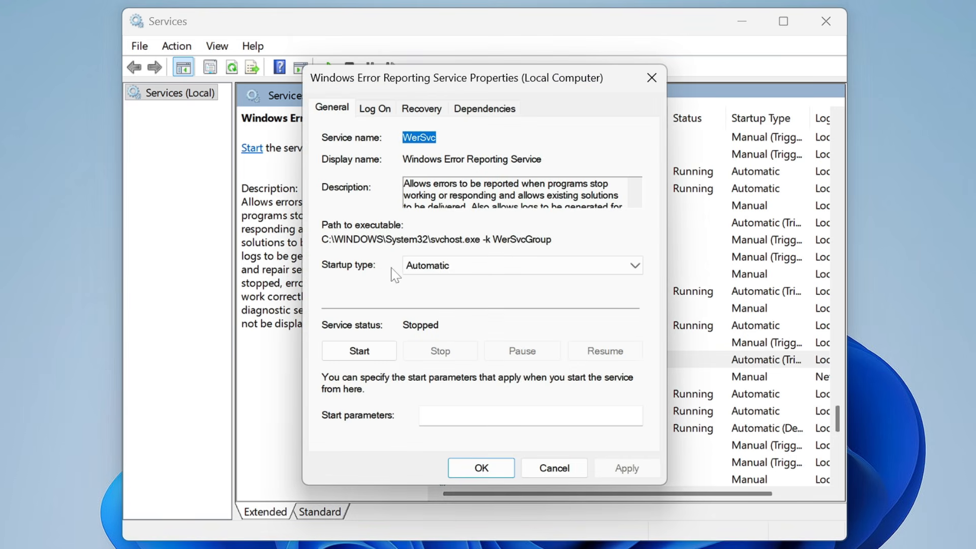
Set the Windows Error Reporting Service's startup type to Disabled, and apply and close its properties.
left_click(448, 265)
left_click(442, 317)
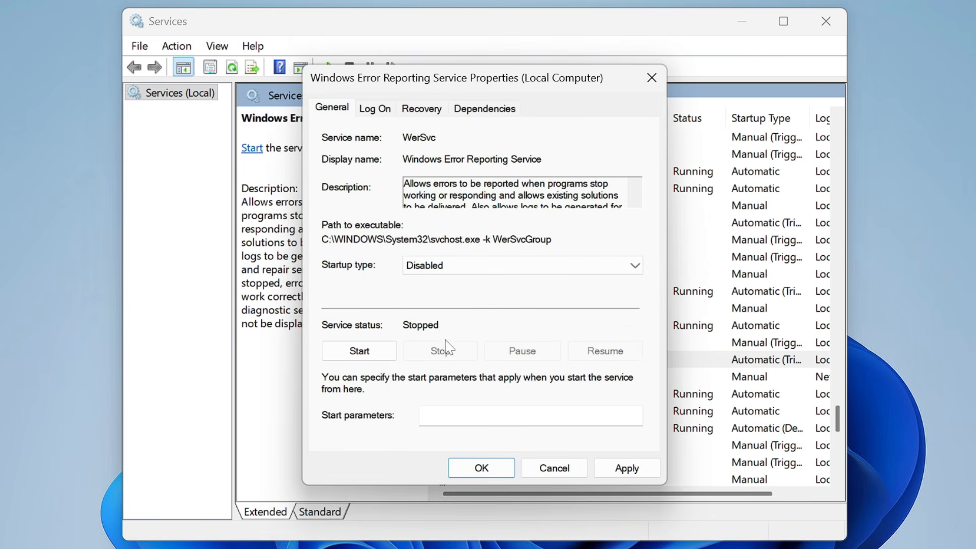
left_click(625, 467)
left_click(478, 467)
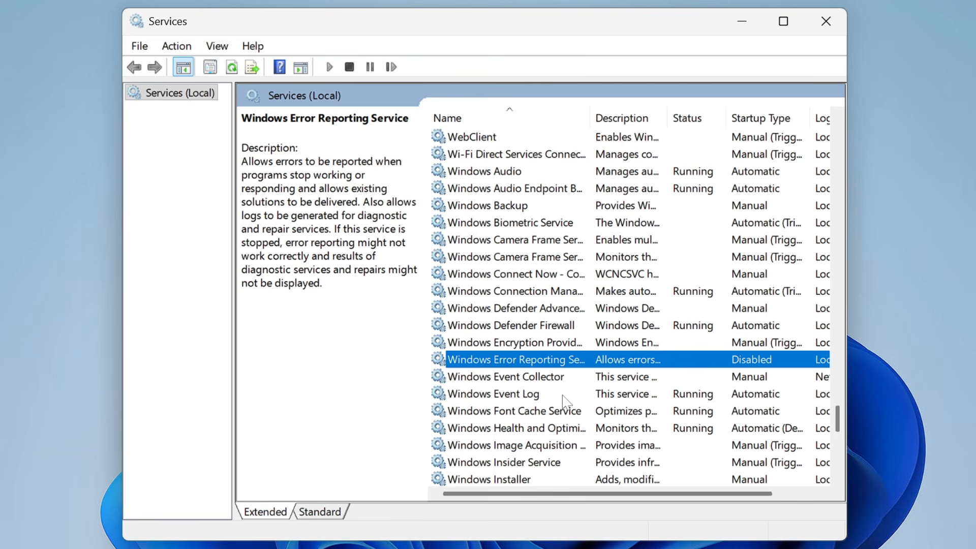
Switch to Task Manager and examine the running background processes and their memory use.
left_click(751, 548)
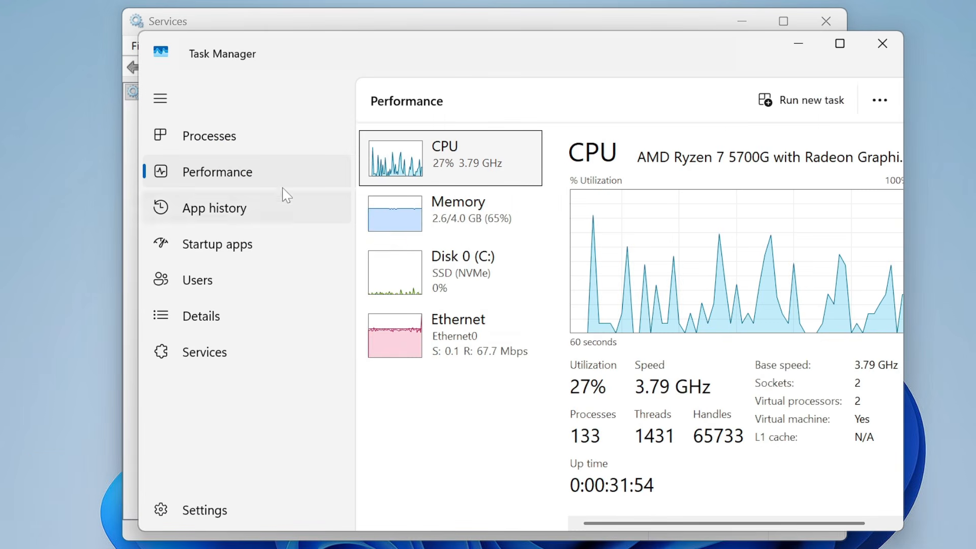
left_click(240, 144)
scroll(451, 316, "down", 5)
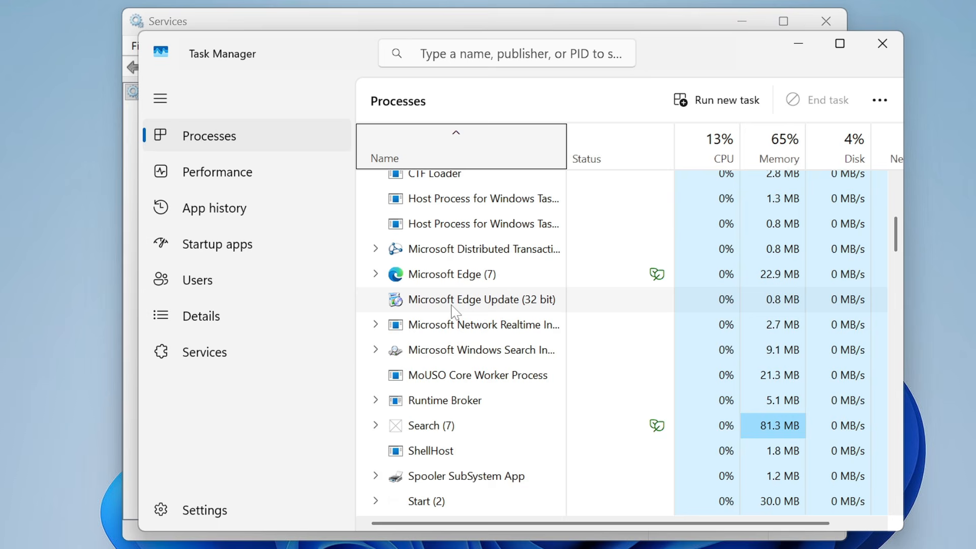
left_click(428, 411)
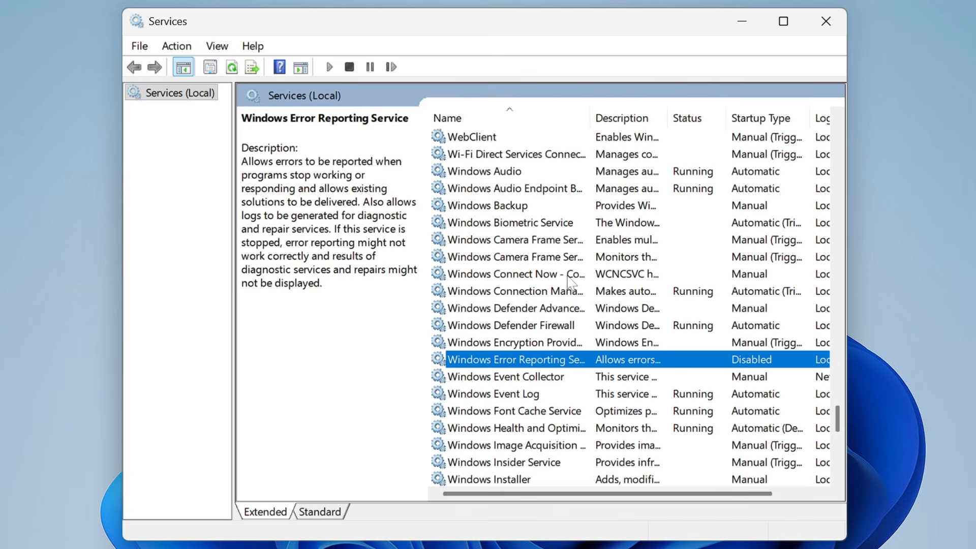
Find the Windows Search service in the Services console and open its properties.
left_click(558, 286)
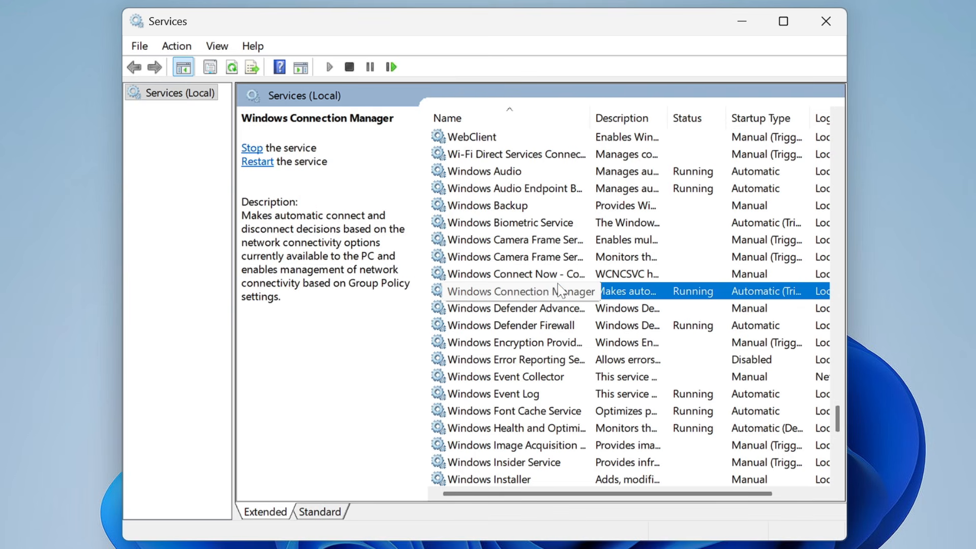
key("Down")
key("Down")
key("Down")
key("Down")
scroll(498, 345, "down", 7)
left_click(498, 344)
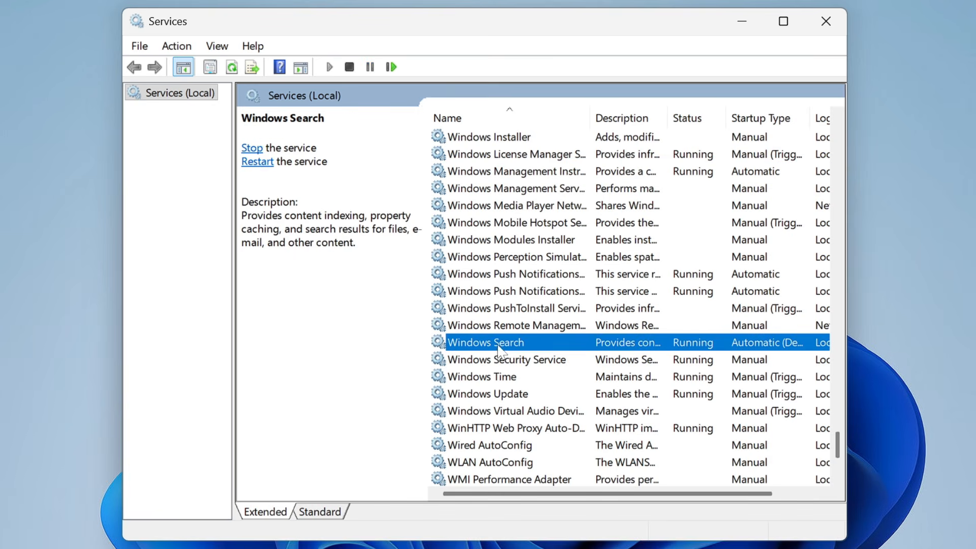
double_click(513, 344)
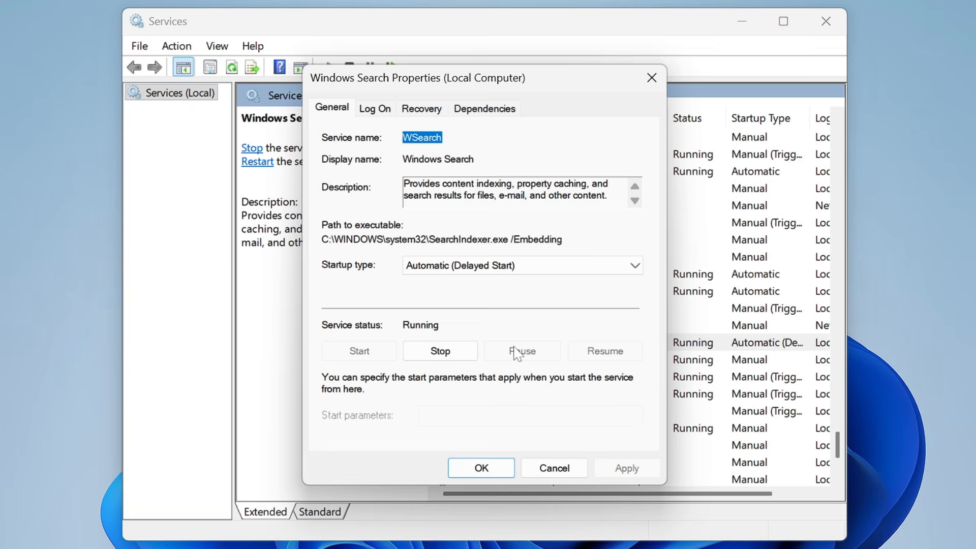
Set the Windows Search service's startup type to Disabled, stop the service, and apply and close its properties.
left_click(488, 265)
left_click(460, 319)
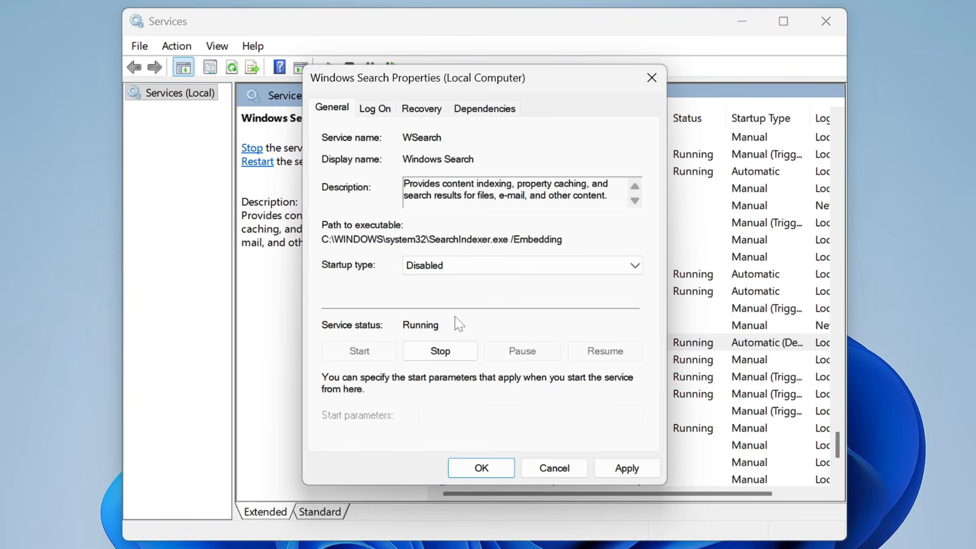
left_click(442, 350)
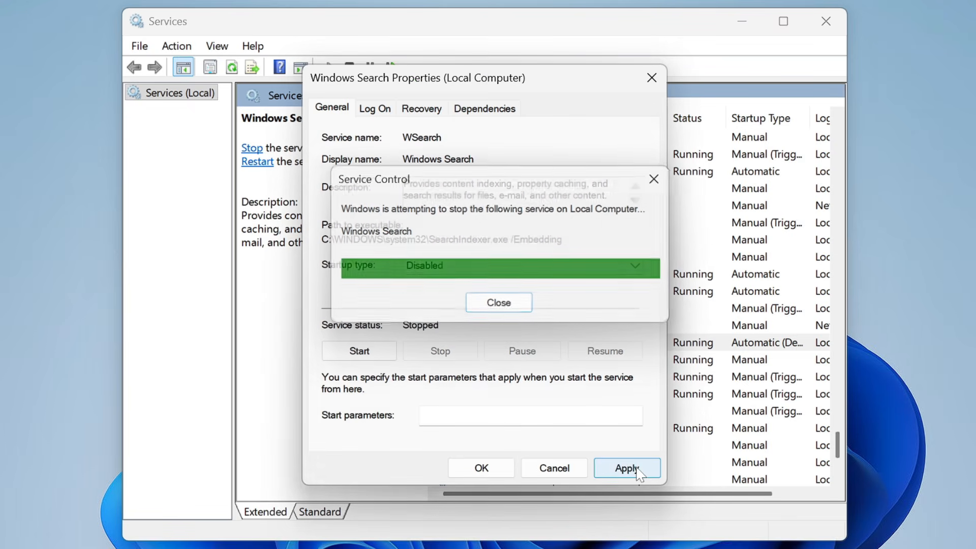
left_click(637, 469)
left_click(504, 468)
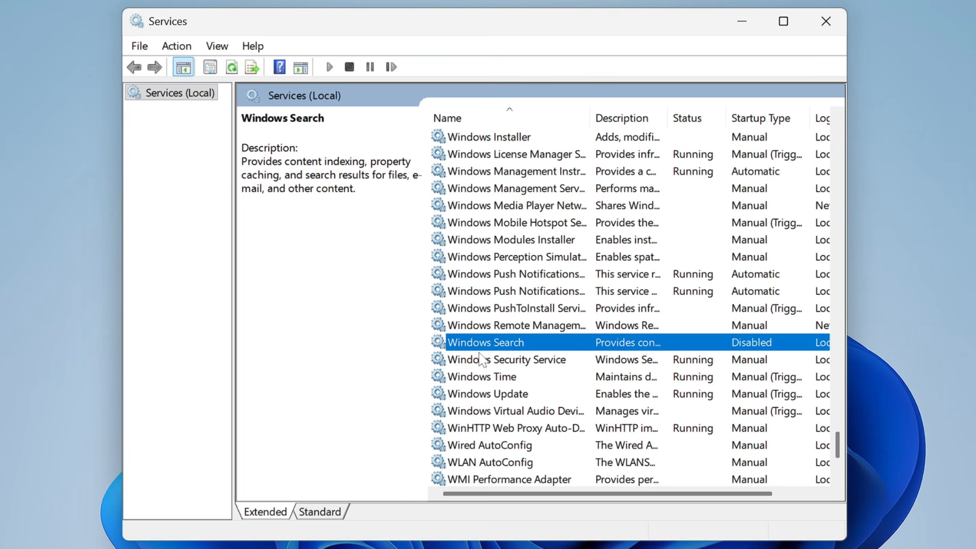
Find the Windows Biometric Service in the services list and open its properties.
key("Down")
key("Down")
key("Down")
key("Down")
key("Down")
key("Down")
key("Down")
key("Down")
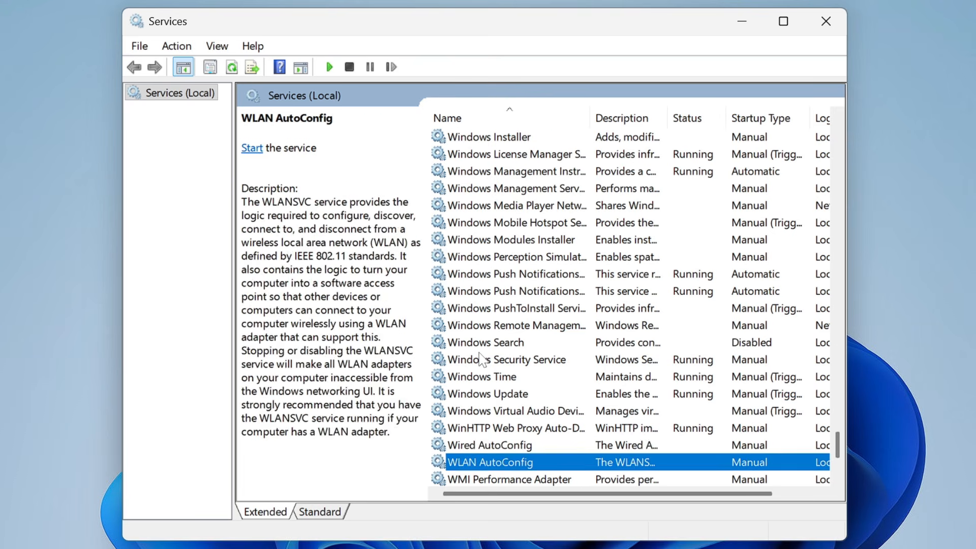
scroll(481, 358, "down", 3)
key("Down")
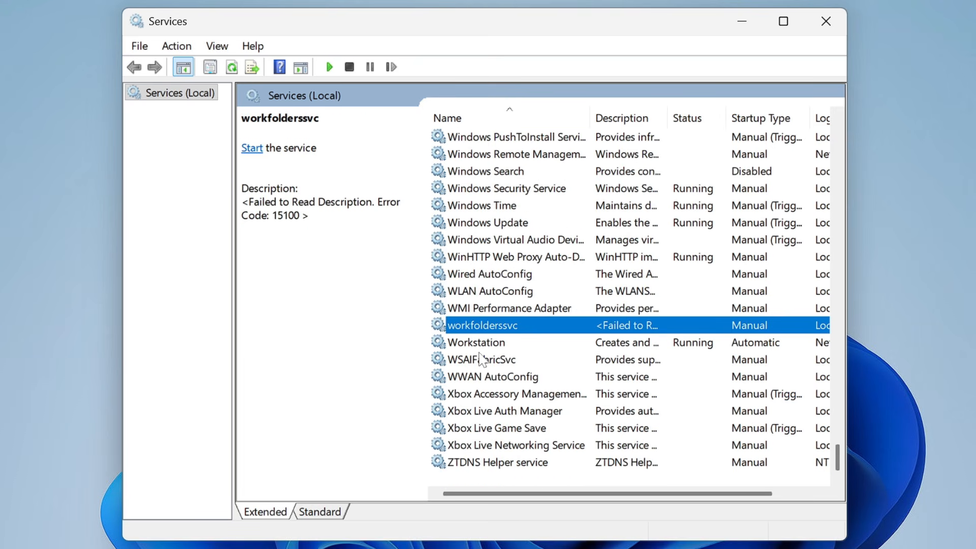
scroll(480, 358, "up", 12)
left_click(558, 328)
double_click(533, 332)
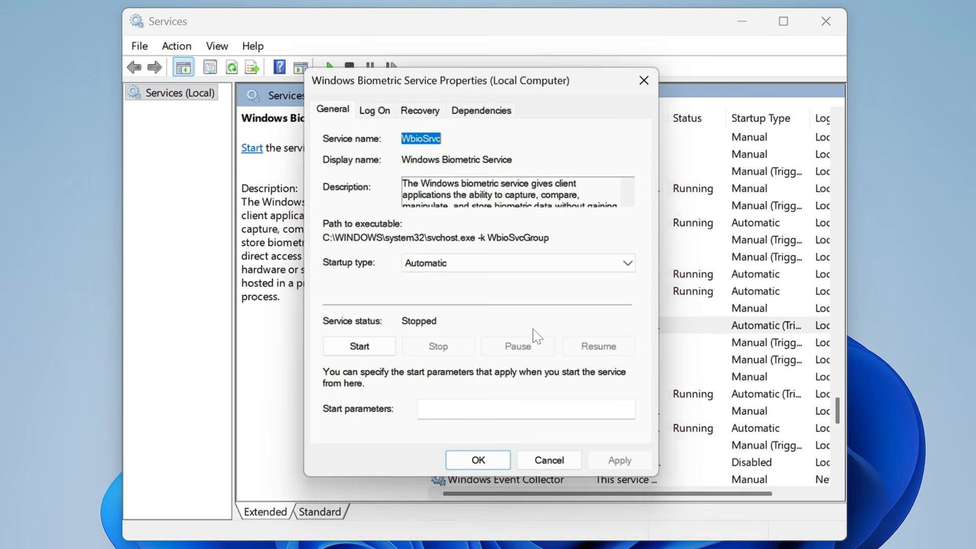
Set the Windows Biometric Service's startup type to Disabled, and apply and close its properties.
left_click(460, 267)
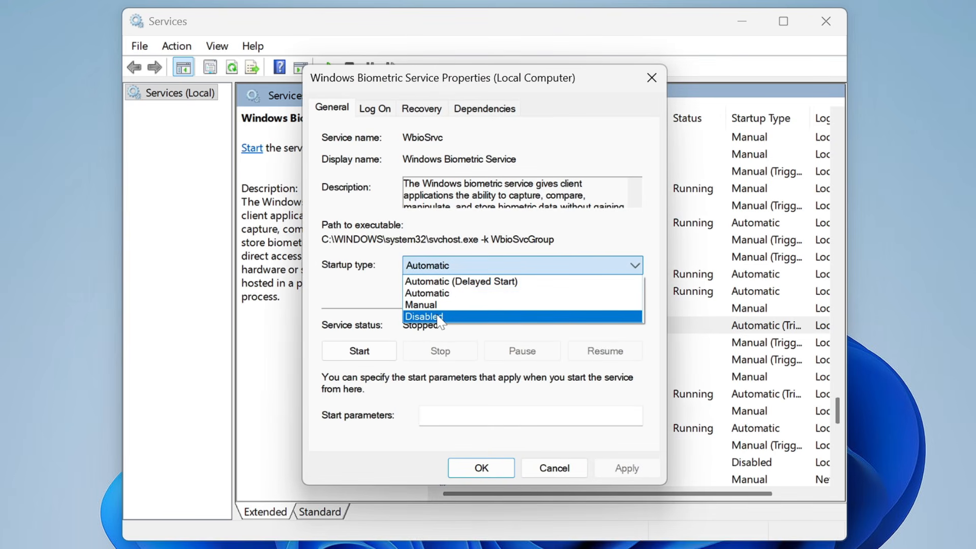
left_click(438, 317)
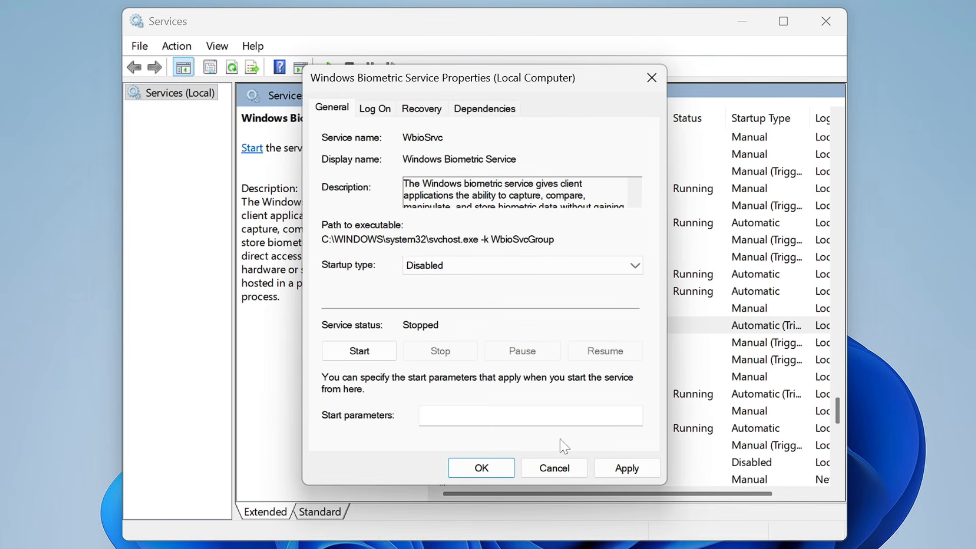
left_click(621, 472)
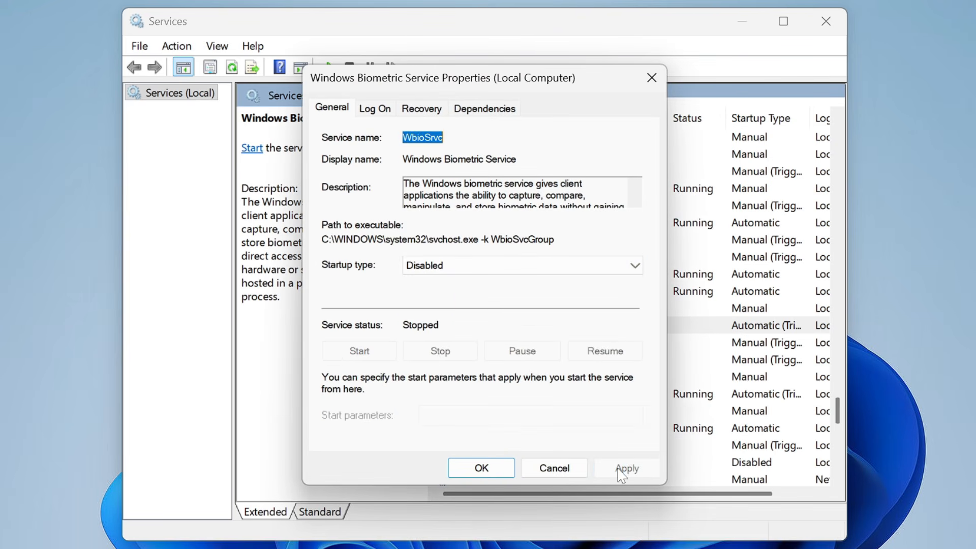
left_click(480, 472)
Find the Diagnostic Policy Service in the services list and open its properties.
left_click(510, 394)
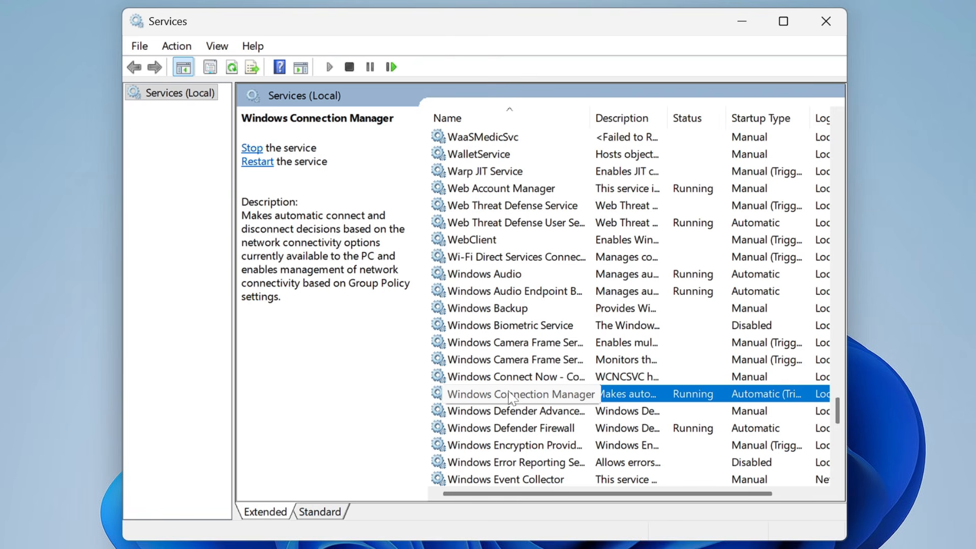
key("Up")
key("Up")
key("Up")
key("d")
key("d")
key("d")
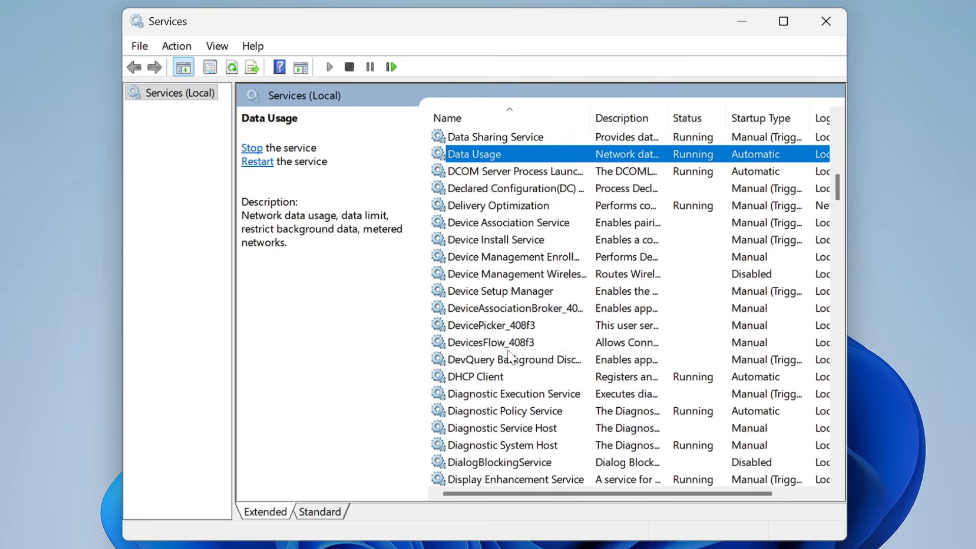
key("d")
key("d")
key("d")
key("d")
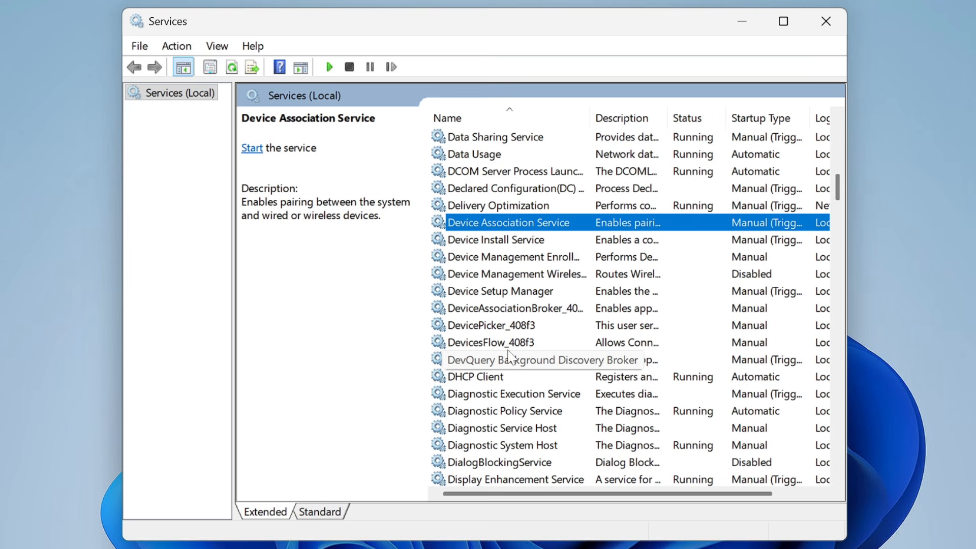
left_click(538, 416)
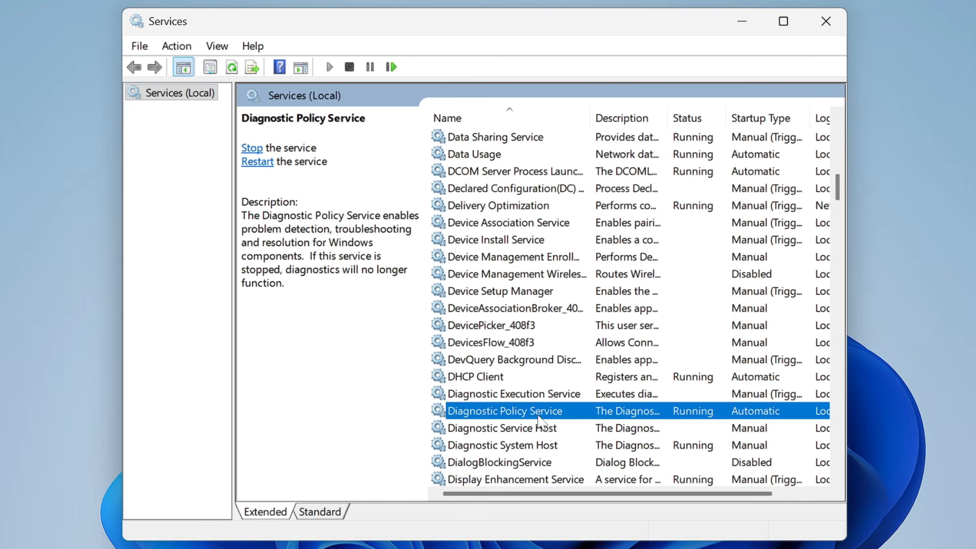
double_click(538, 416)
Set the Diagnostic Policy Service's startup type to Disabled, stop the service, and apply and close its properties.
left_click(496, 268)
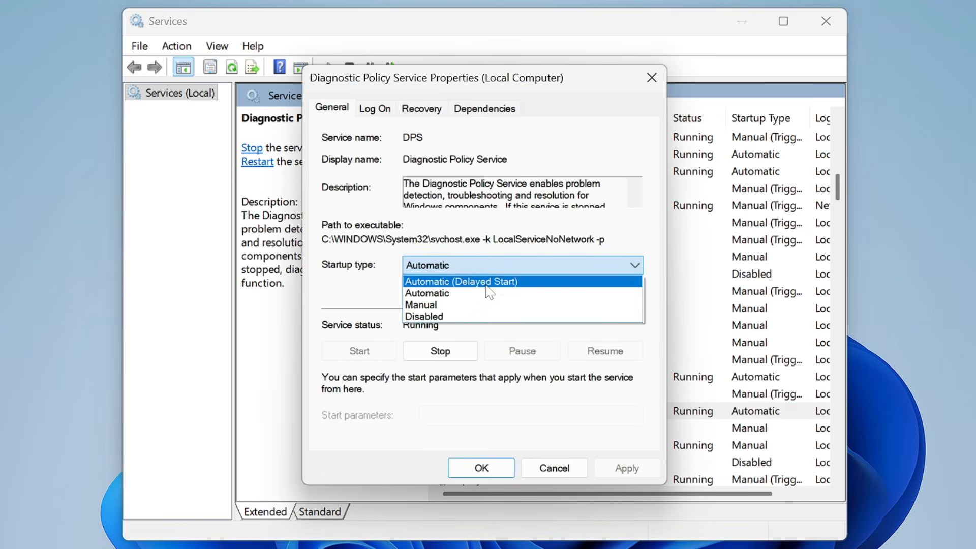
left_click(460, 317)
left_click(445, 352)
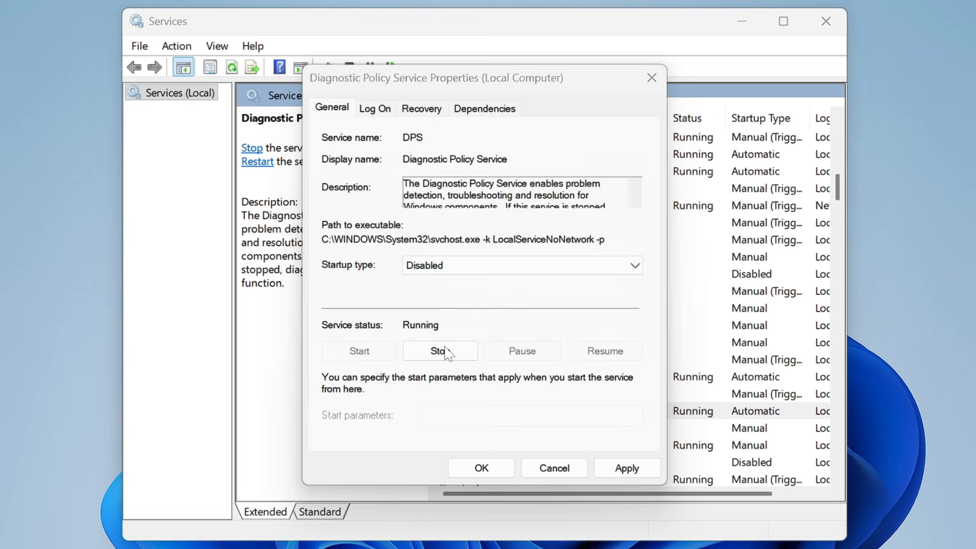
left_click(625, 468)
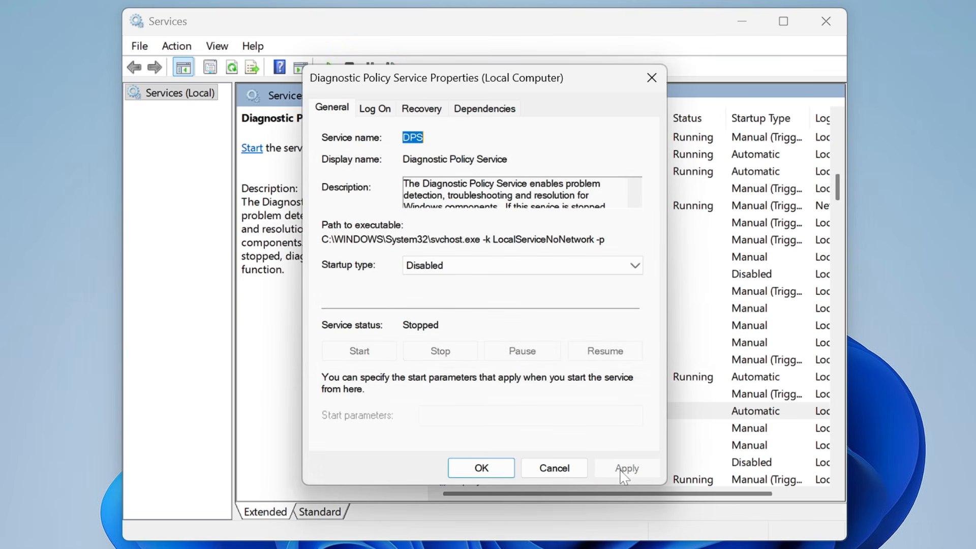
left_click(492, 474)
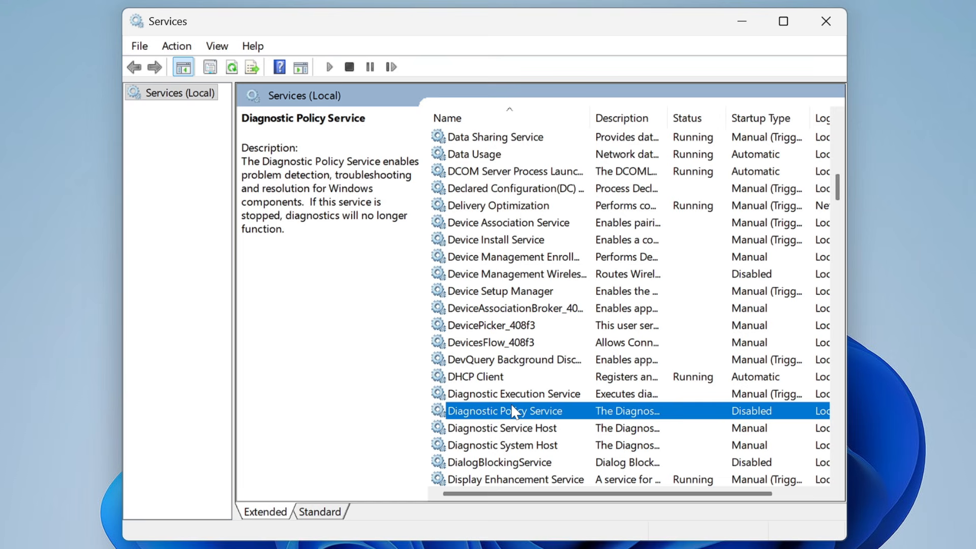
Find the Geolocation Service in the services list and open its properties.
key("g")
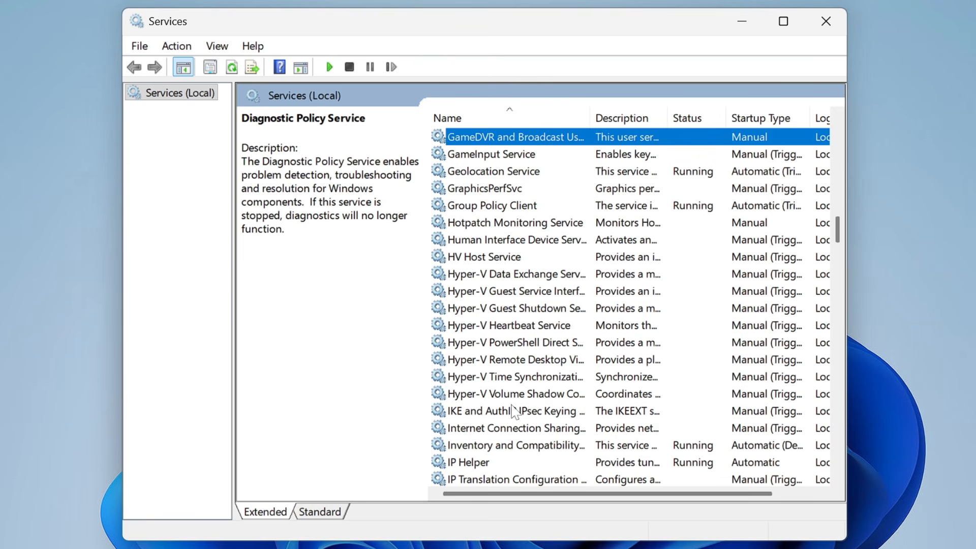
left_click(452, 172)
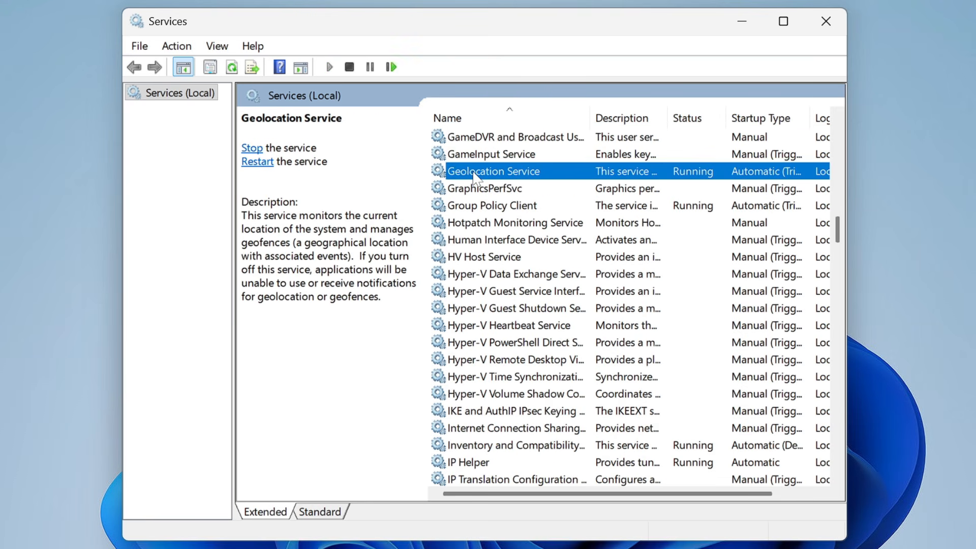
double_click(494, 173)
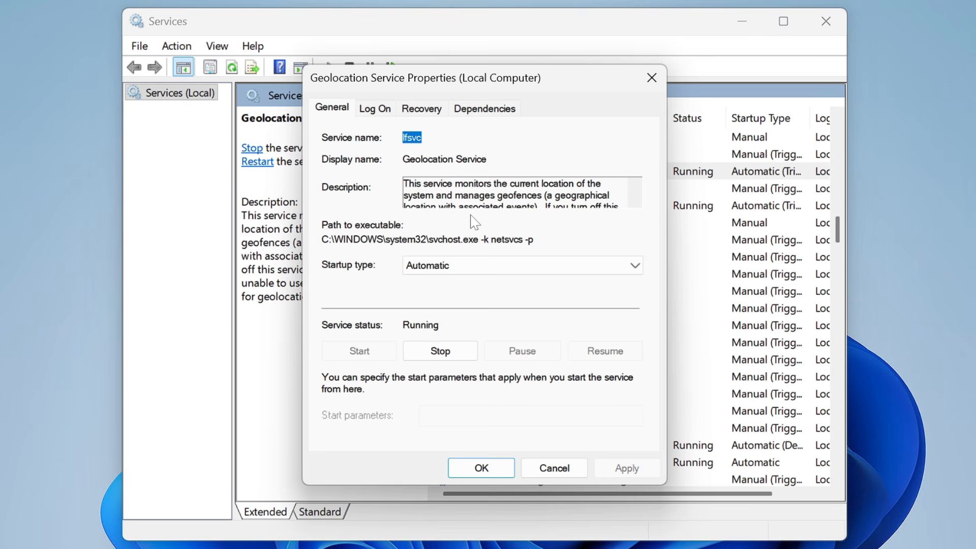
Set the Geolocation Service's startup type to Disabled, stop the service, and apply and close its properties.
left_click(459, 270)
left_click(432, 311)
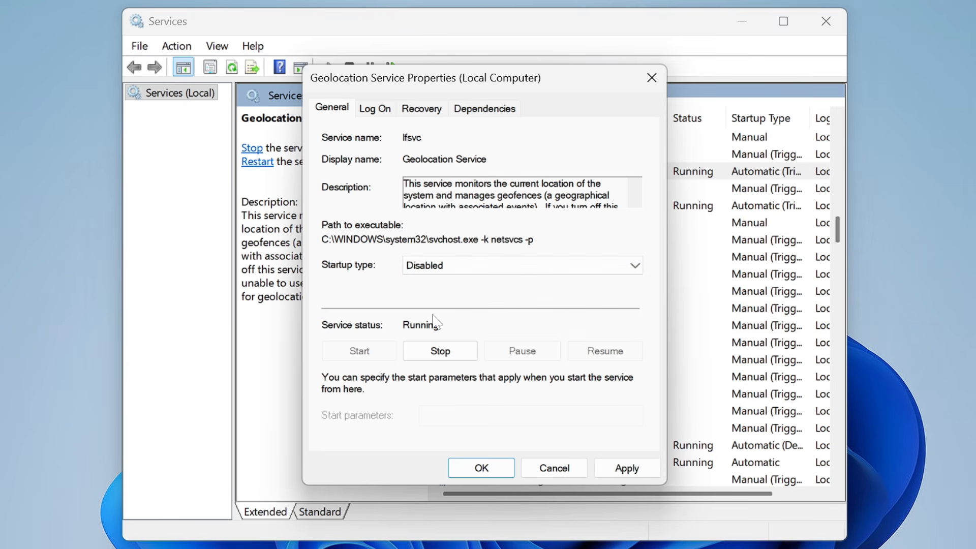
left_click(440, 351)
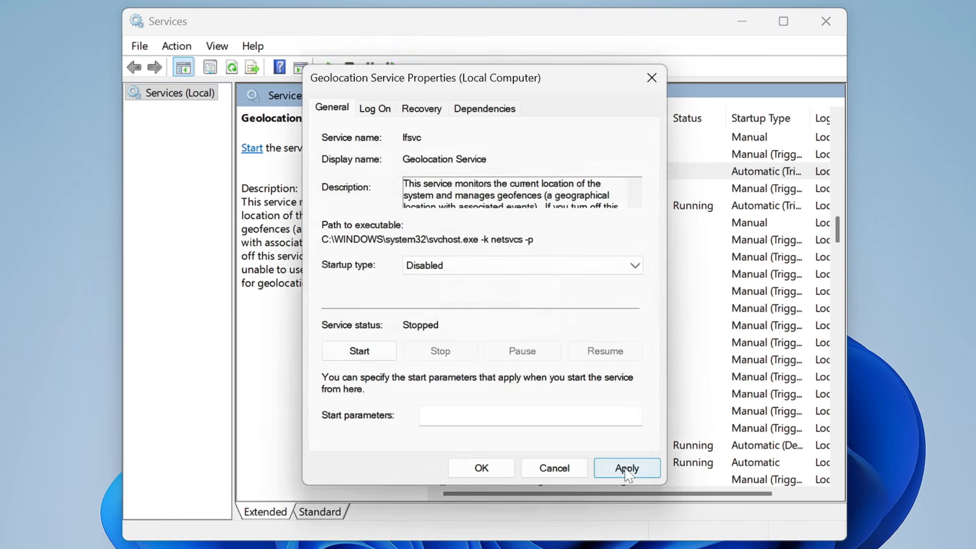
left_click(624, 467)
left_click(490, 468)
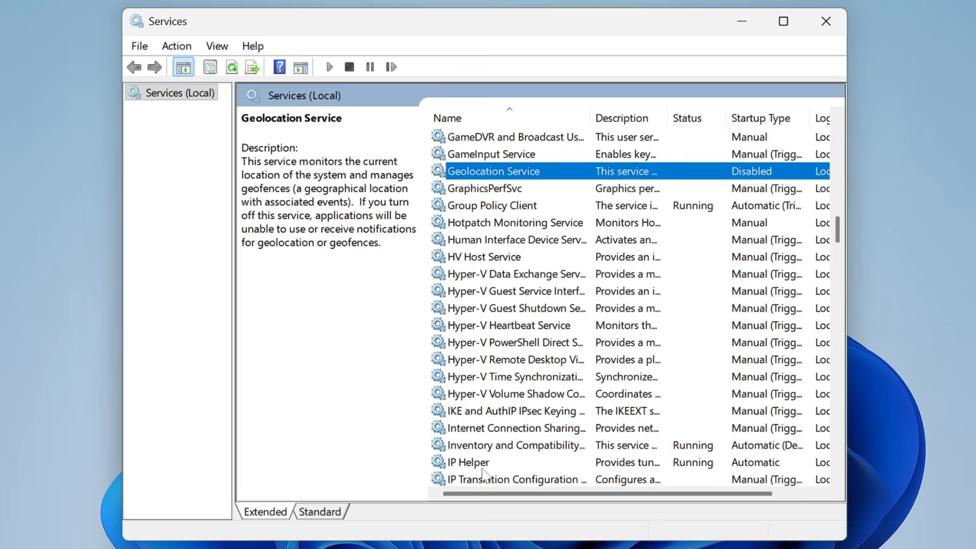
Find the SysMain service in the services list and open its properties.
key("s")
key("s")
key("s")
key("s")
key("s")
key("s")
key("s")
key("s")
key("s")
key("s")
key("s")
key("s")
key("s")
key("s")
key("s")
key("s")
key("s")
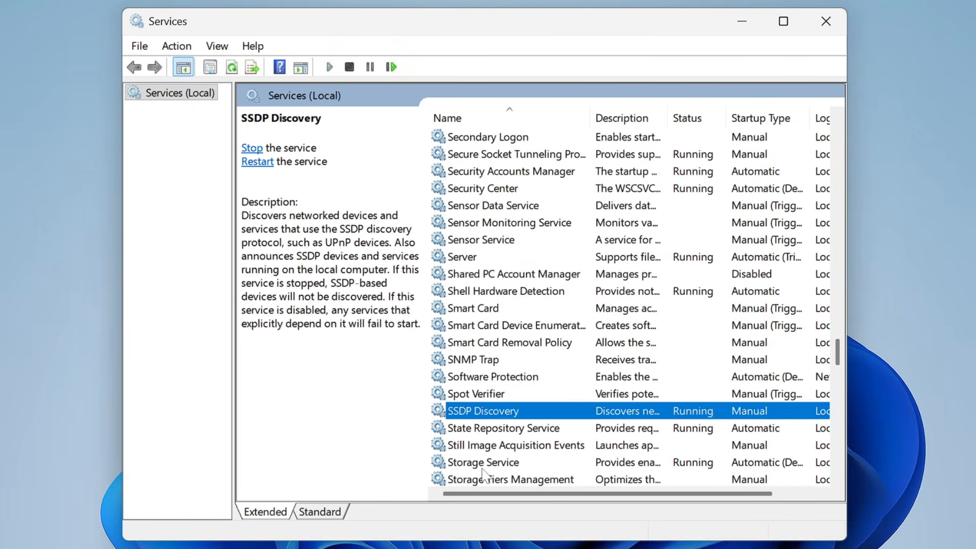
key("s")
key("s")
key("s")
key("s")
key("s")
key("s")
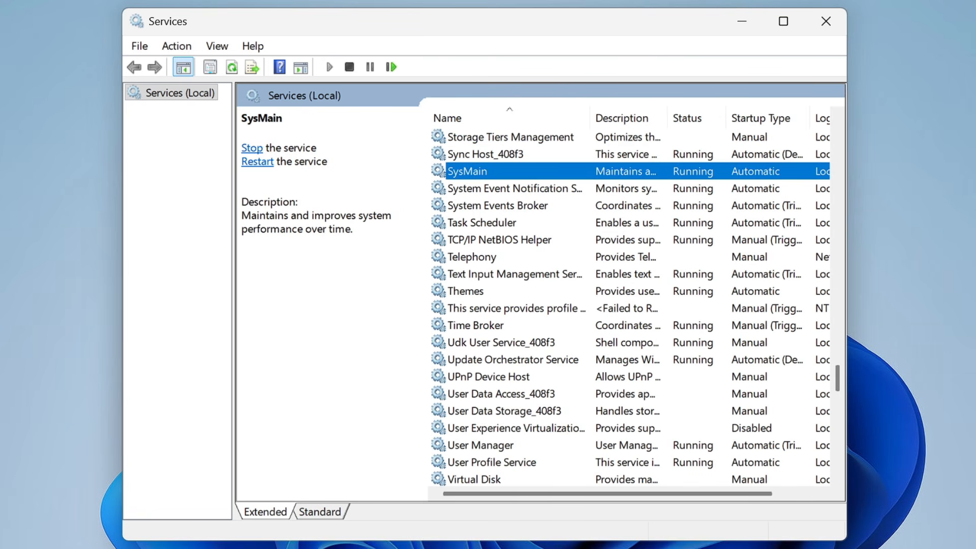
double_click(478, 171)
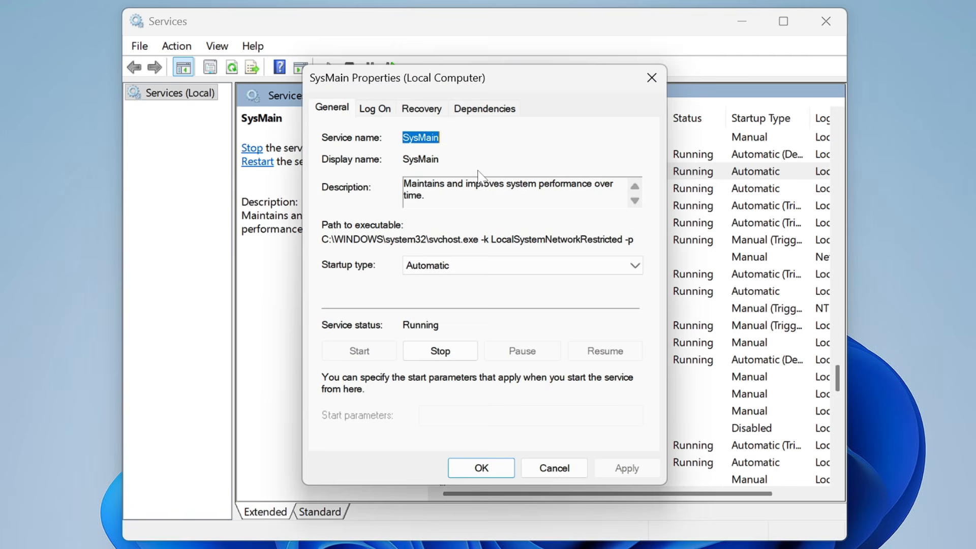
Set the SysMain service's startup type to Disabled, stop the service, and apply and close its properties.
left_click(559, 265)
left_click(508, 315)
left_click(440, 350)
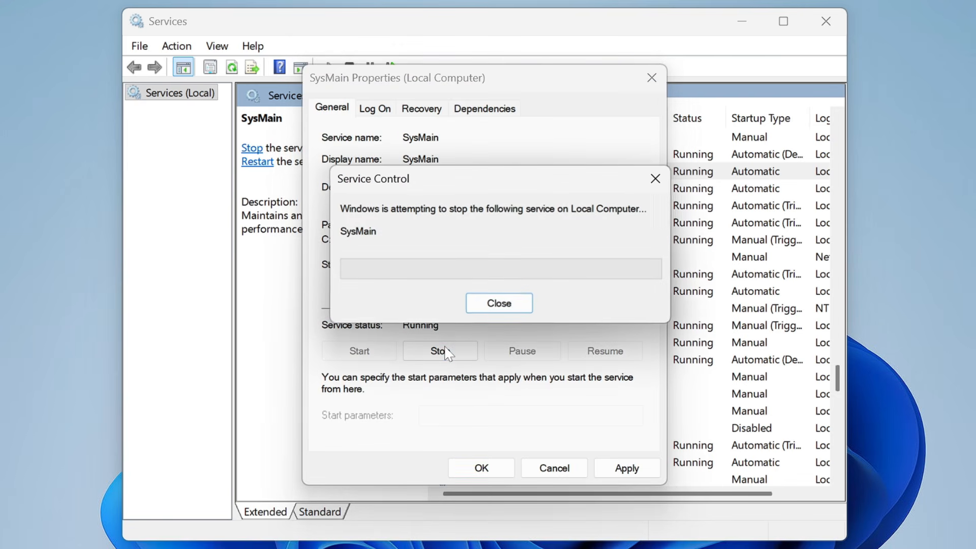
left_click(627, 467)
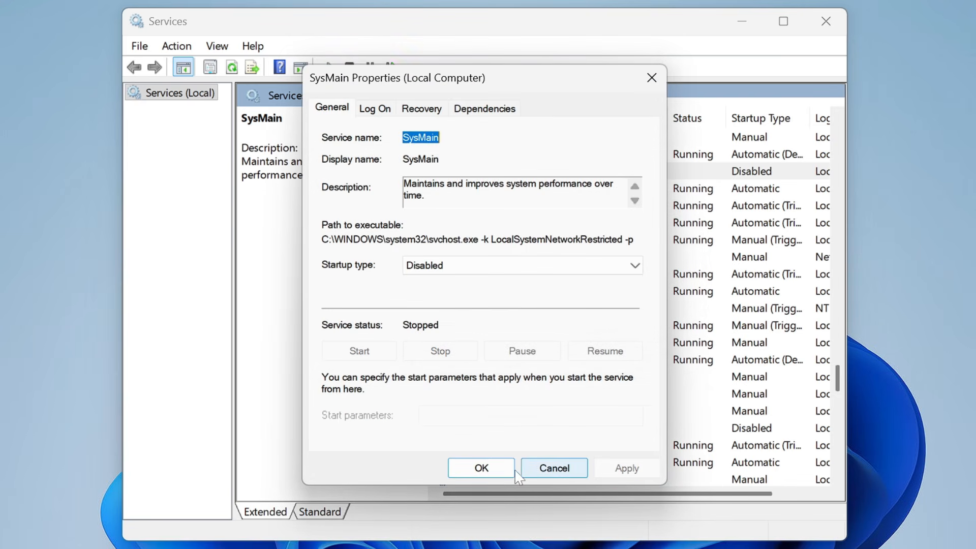
left_click(513, 471)
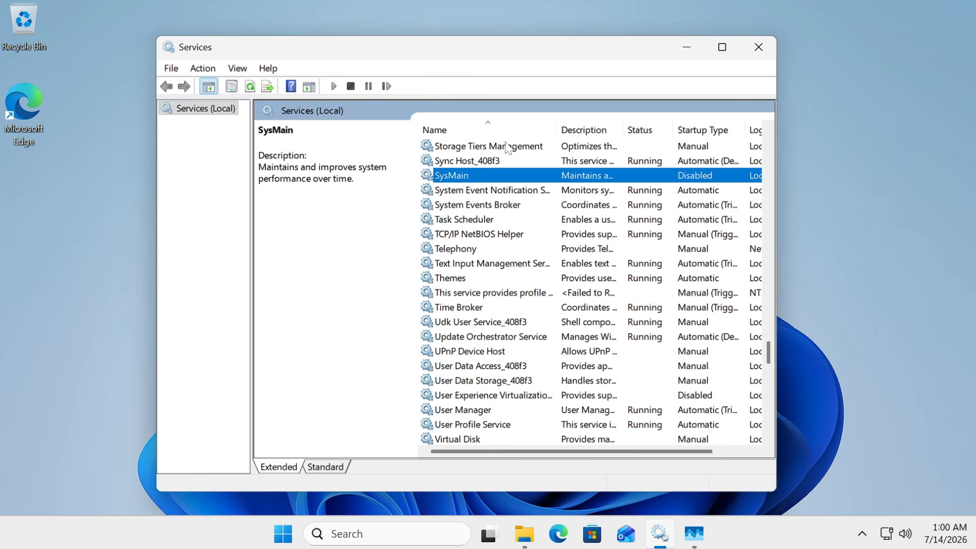
Close the Services console and restart the computer.
left_click(757, 46)
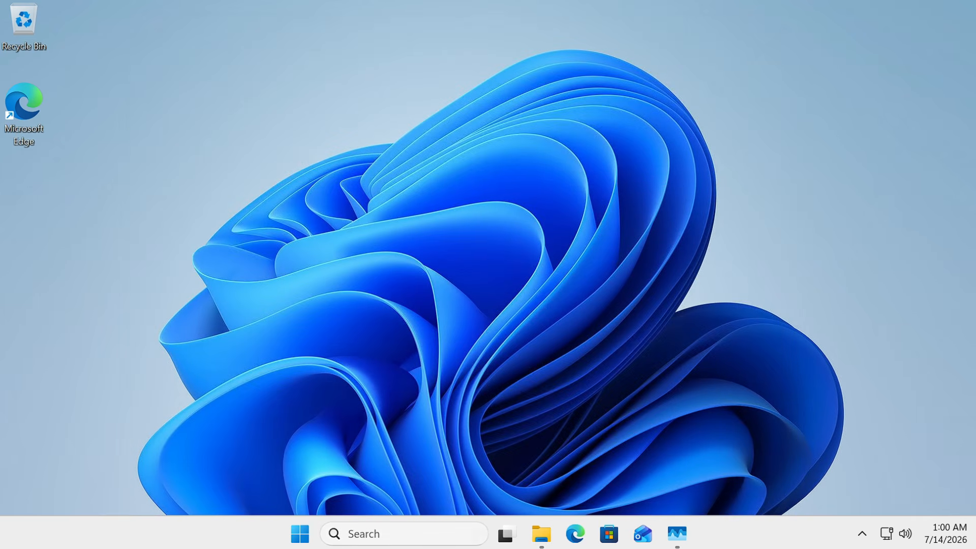
left_click(300, 533)
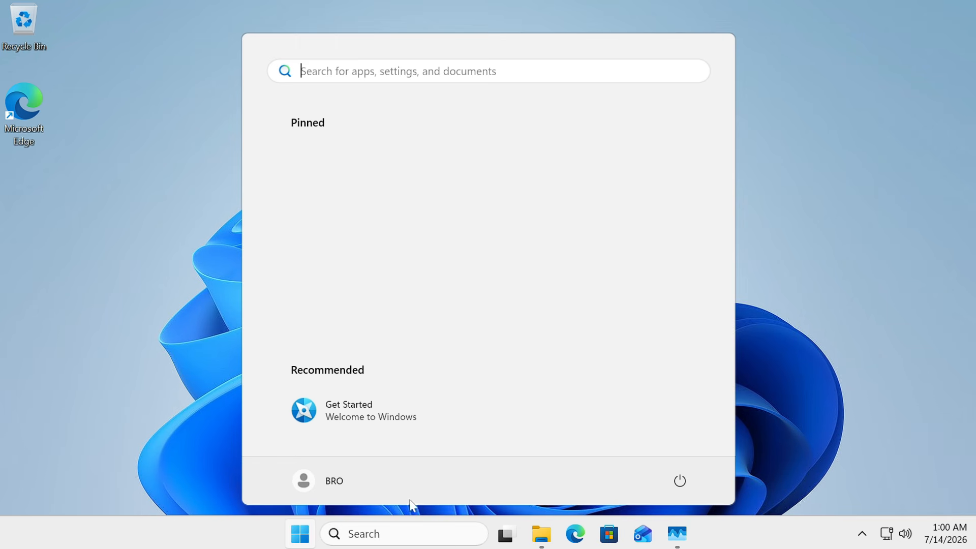
left_click(680, 478)
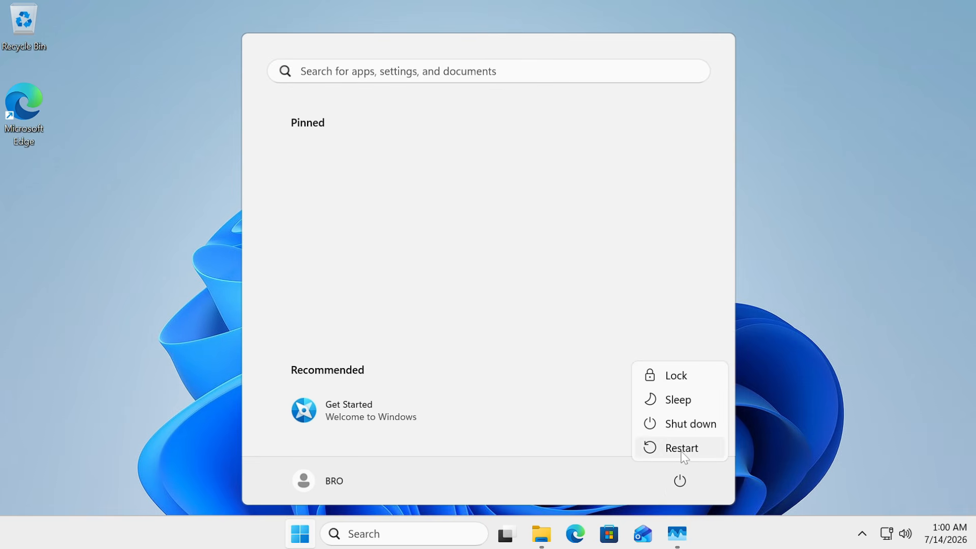
left_click(678, 449)
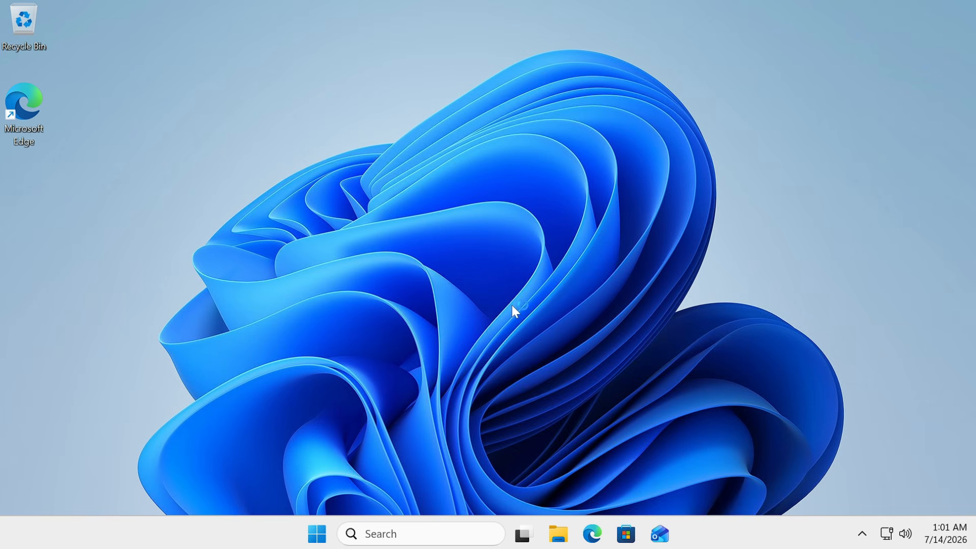
Open Task Manager and examine the CPU and memory performance, including the number of running processes.
right_click(706, 540)
left_click(746, 481)
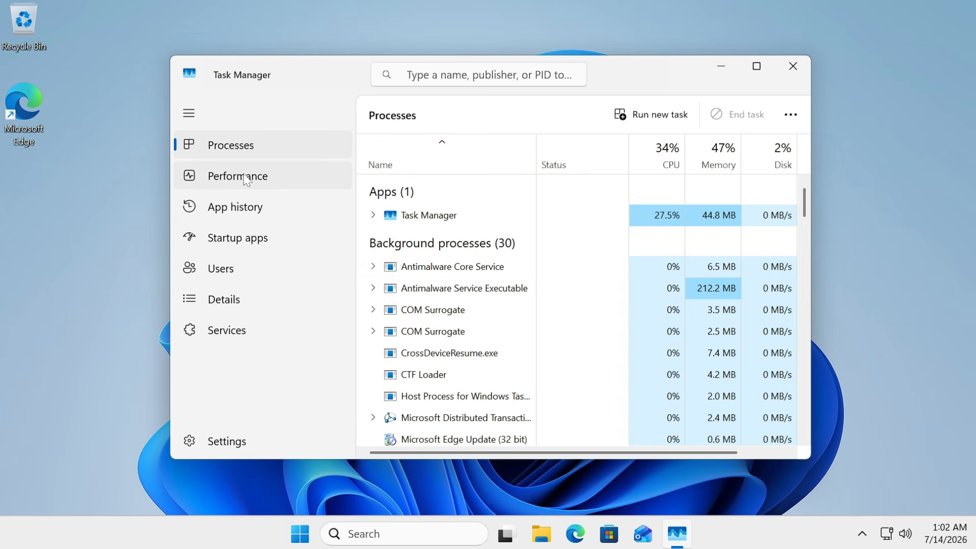
left_click(247, 177)
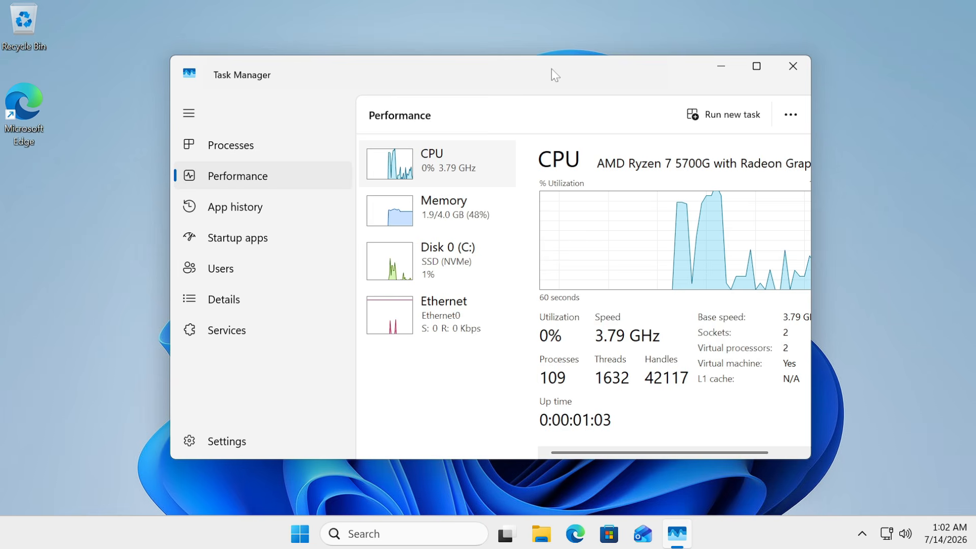
left_click_drag(552, 69, 533, 66)
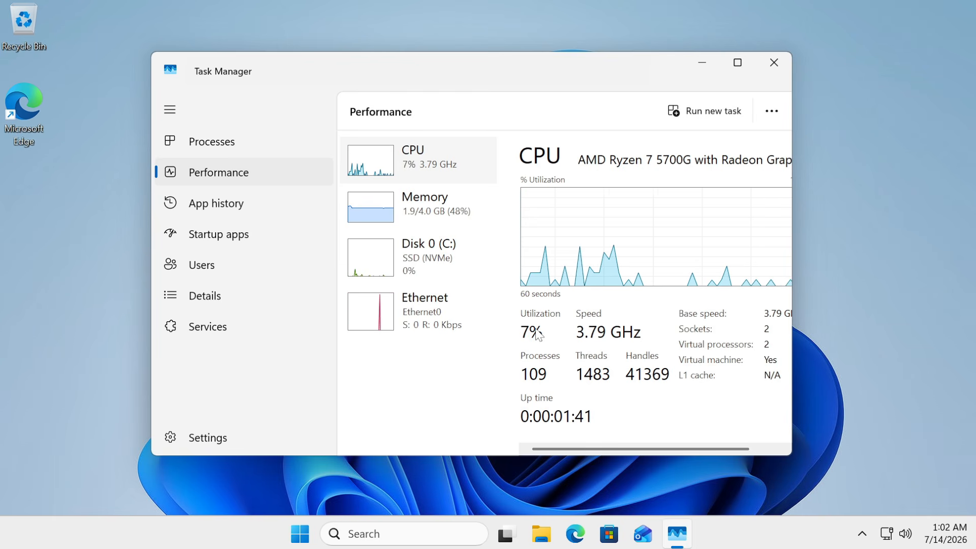
left_click(432, 224)
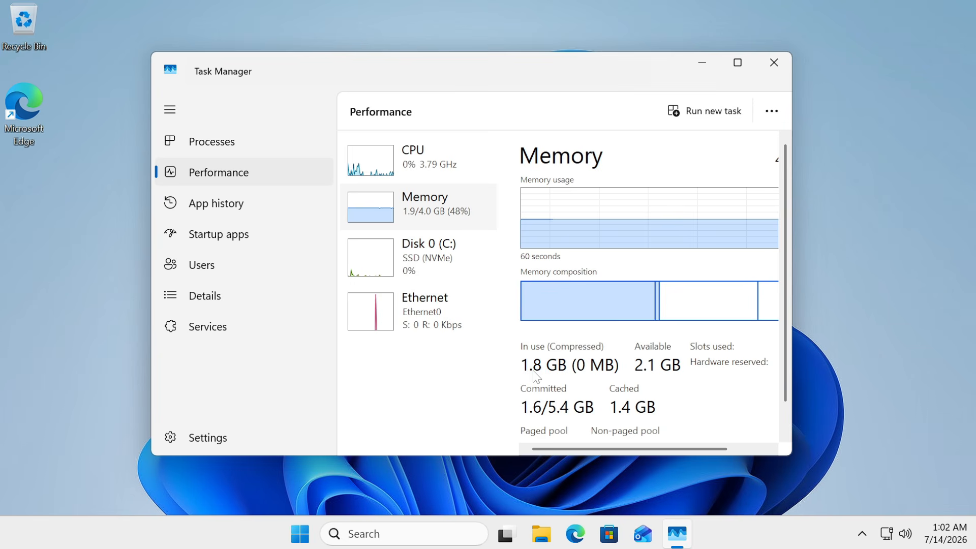
left_click(410, 172)
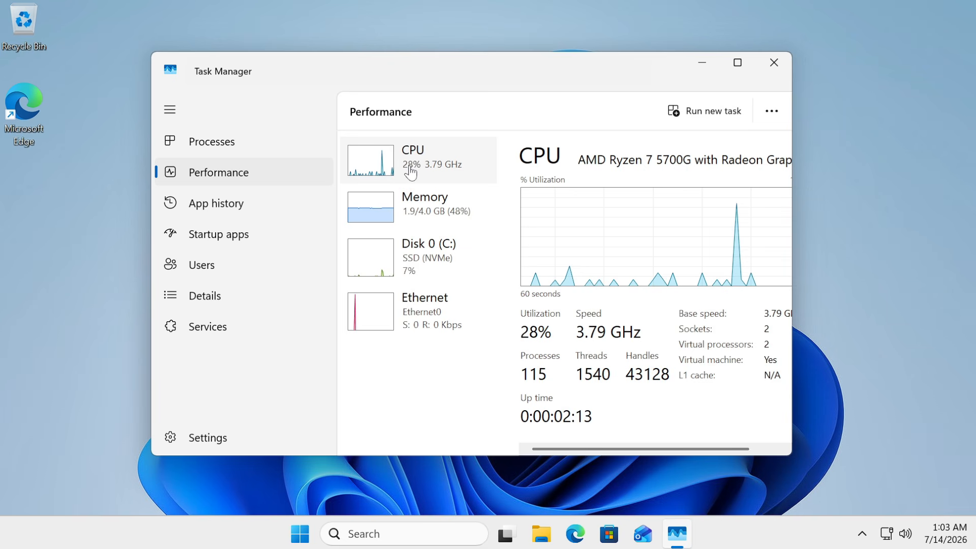